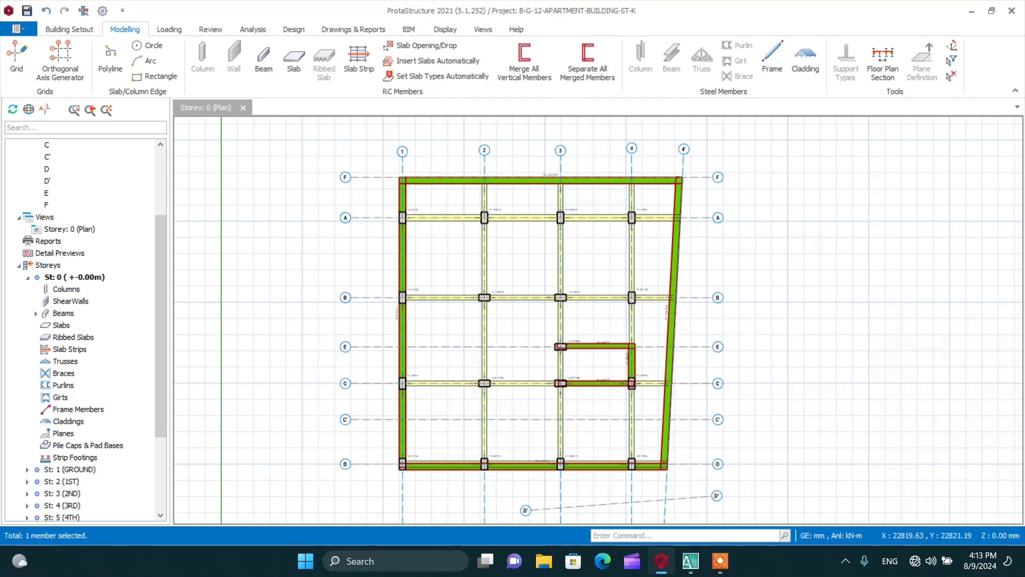
# Open the plan of storey St: 1 (GROUND)
pyautogui.doubleClick(72, 468)
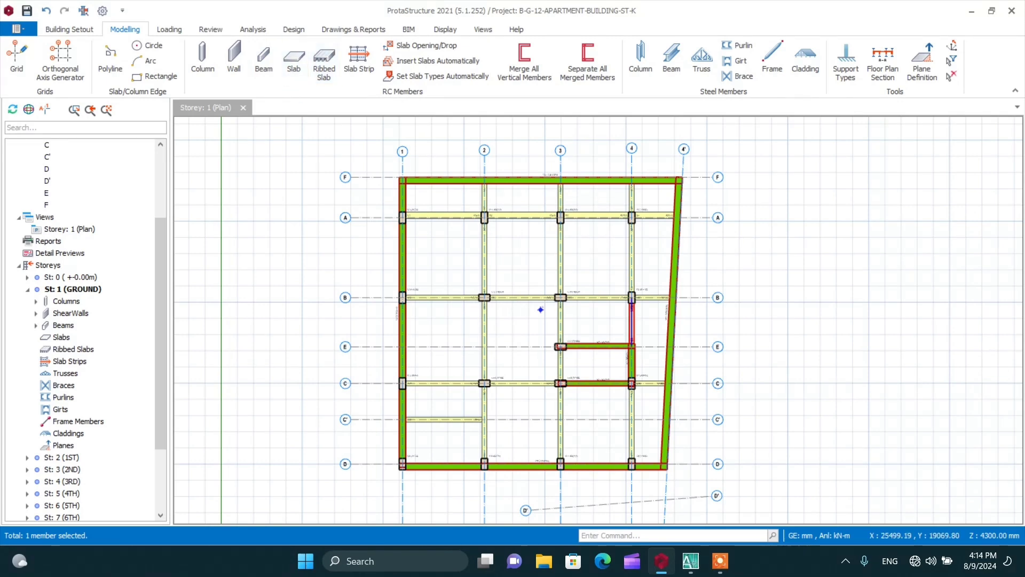
pyautogui.moveTo(632, 275)
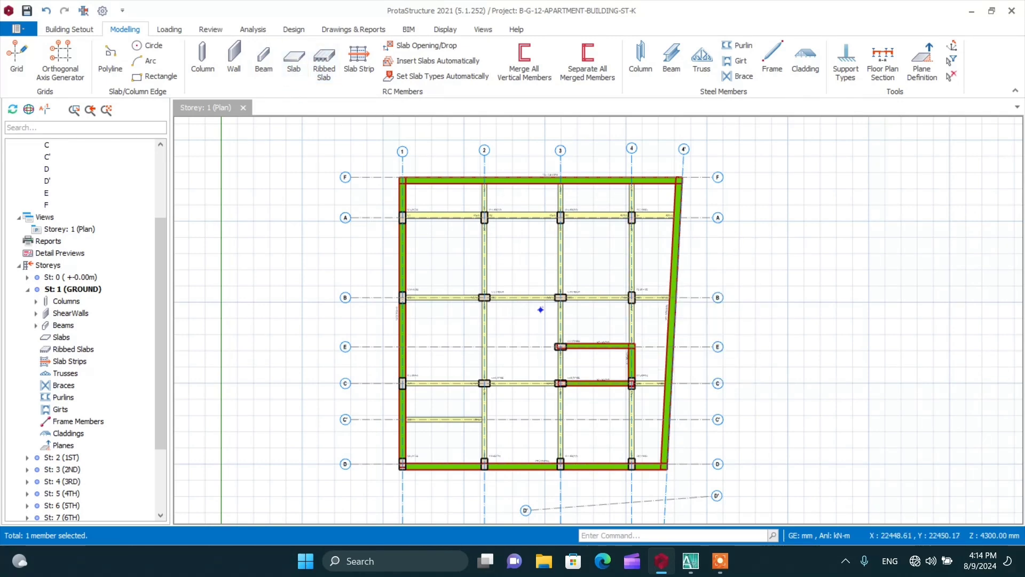
# Insert a standard ribbed slab in the bay between axes 2–3 and A–B, and set its rib angle to 90°
pyautogui.click(324, 74)
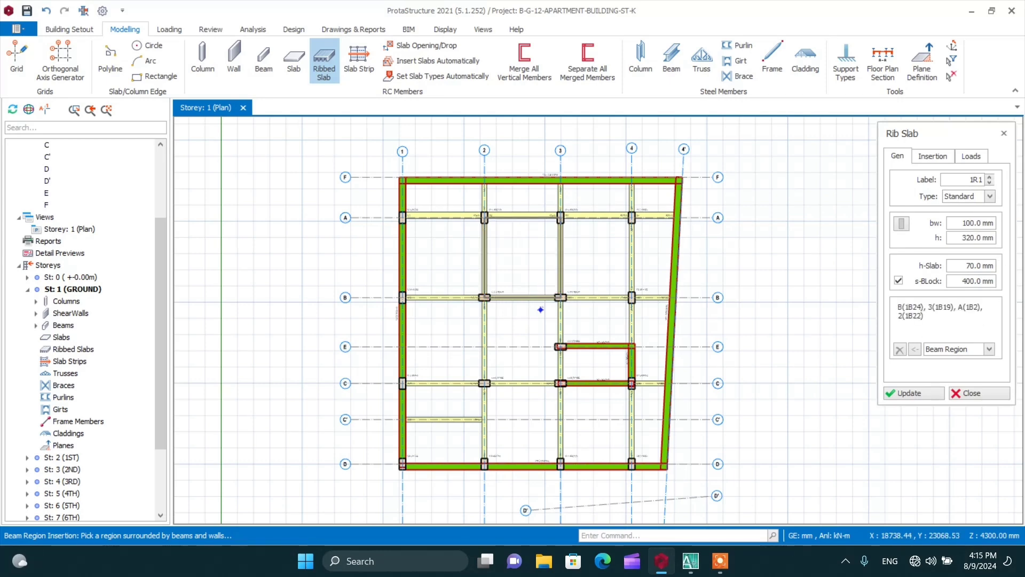
pyautogui.click(526, 255)
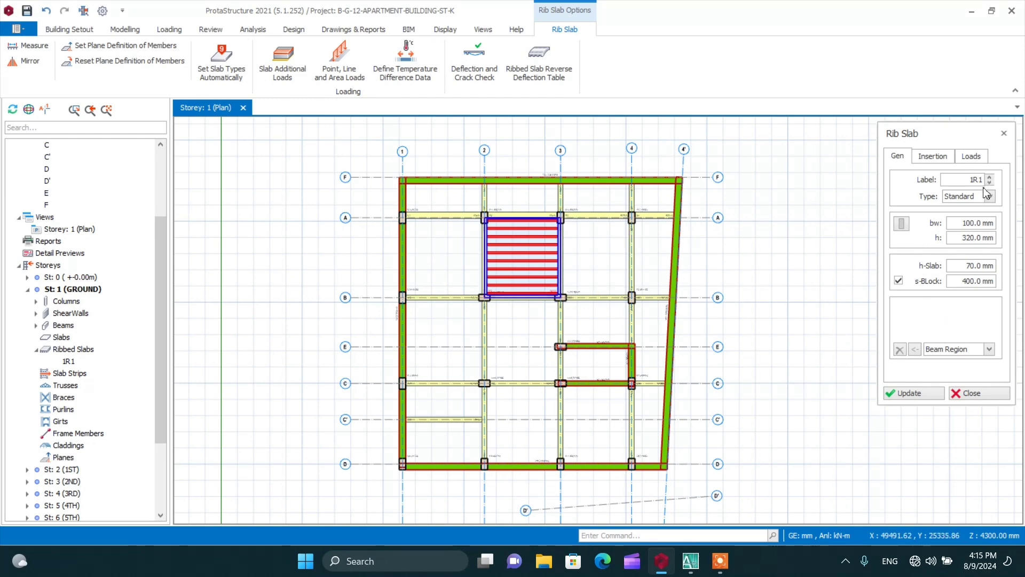
pyautogui.click(937, 157)
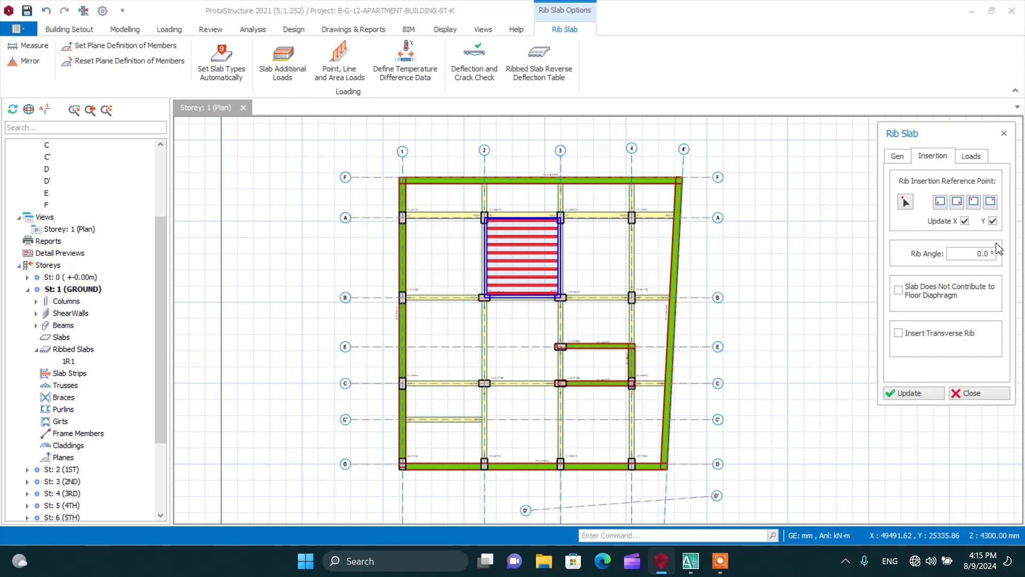
pyautogui.moveTo(982, 258); pyautogui.dragTo(968, 258)
pyautogui.write('90')
pyautogui.click(934, 398)
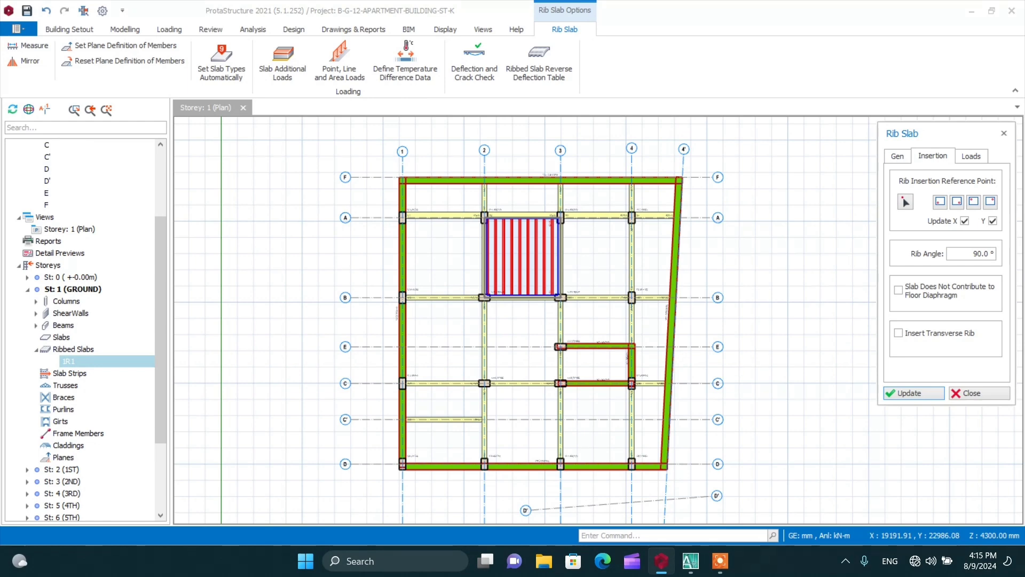
pyautogui.click(1004, 133)
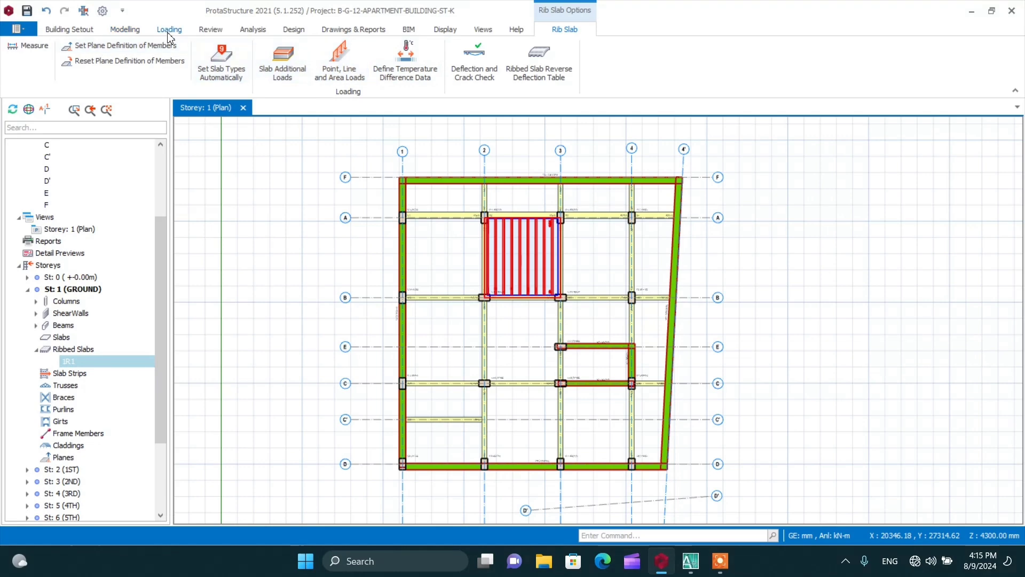
# Insert a Grillage-type ribbed slab in the bay between axes 3–4 and A–B
pyautogui.click(125, 30)
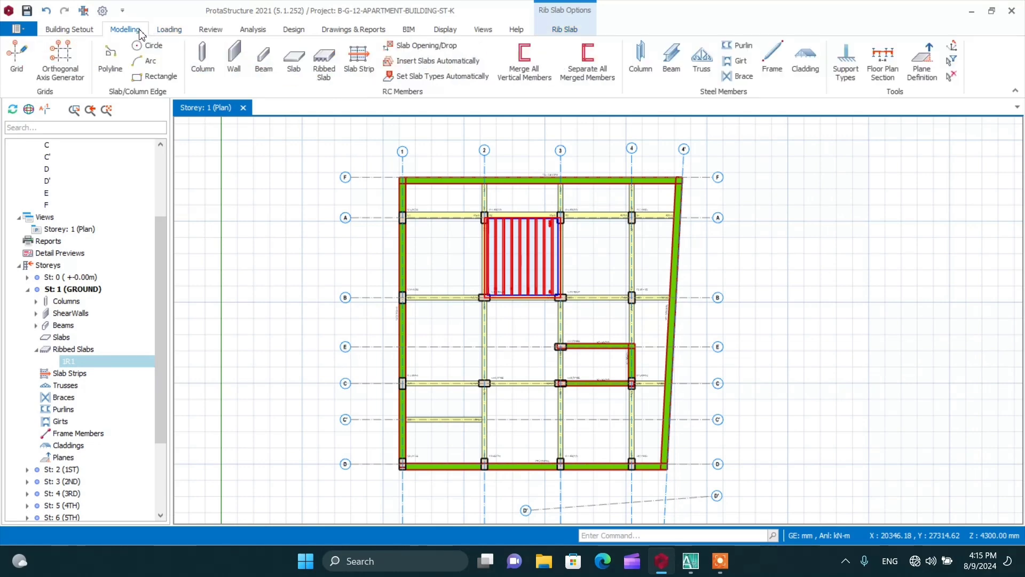
pyautogui.click(324, 63)
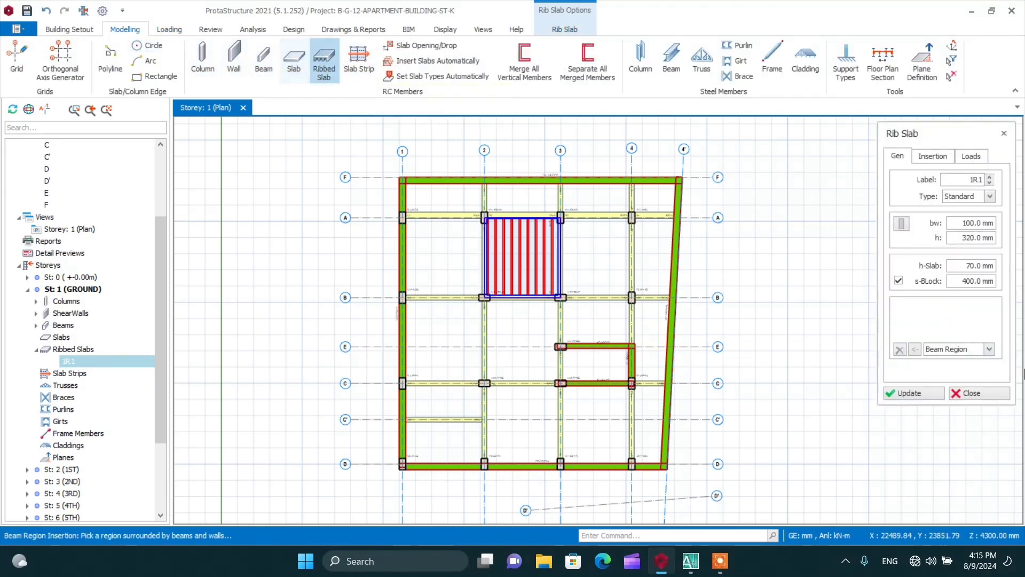
pyautogui.click(990, 197)
pyautogui.click(985, 230)
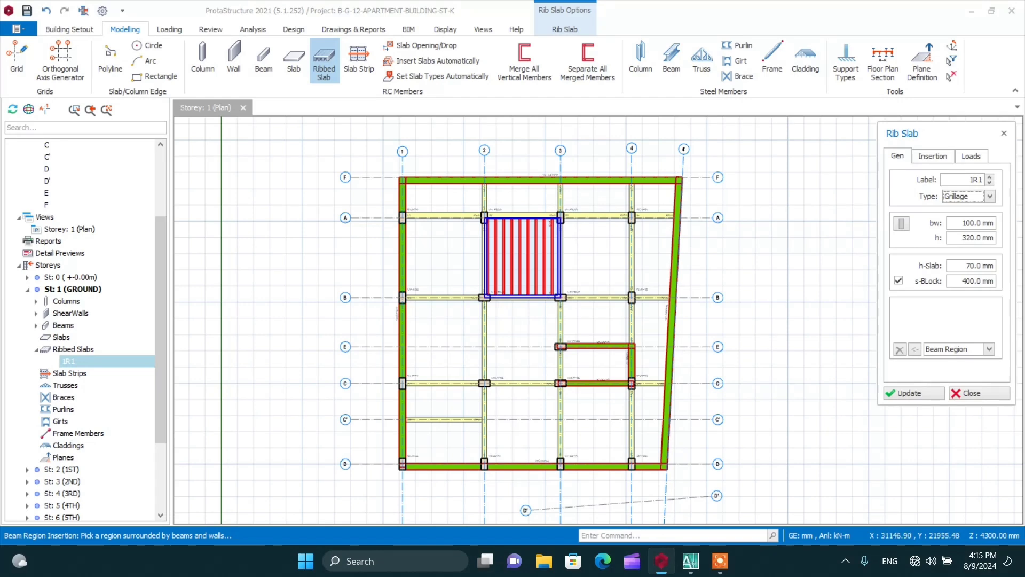
pyautogui.click(604, 258)
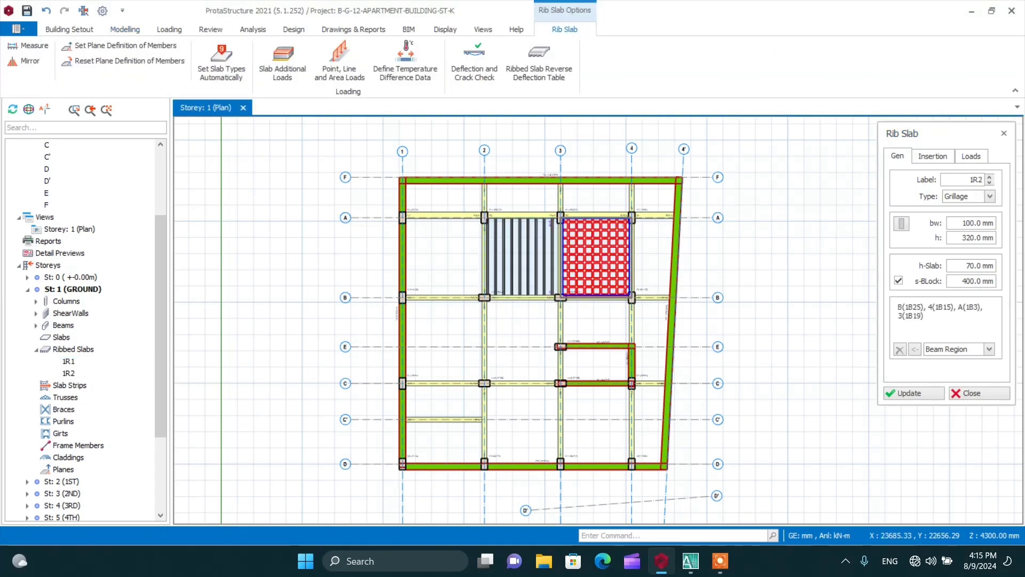
pyautogui.scroll(3, 591, 247)
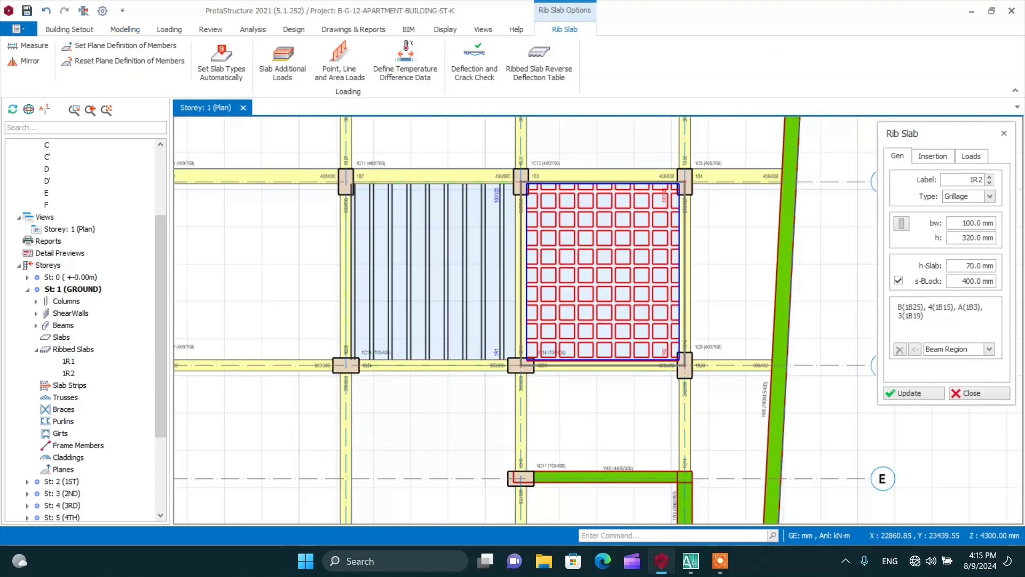
# Delete the grillage slab and the neighbouring standard ribbed slab between axes A and B
pyautogui.click(1004, 133)
pyautogui.press('Delete')
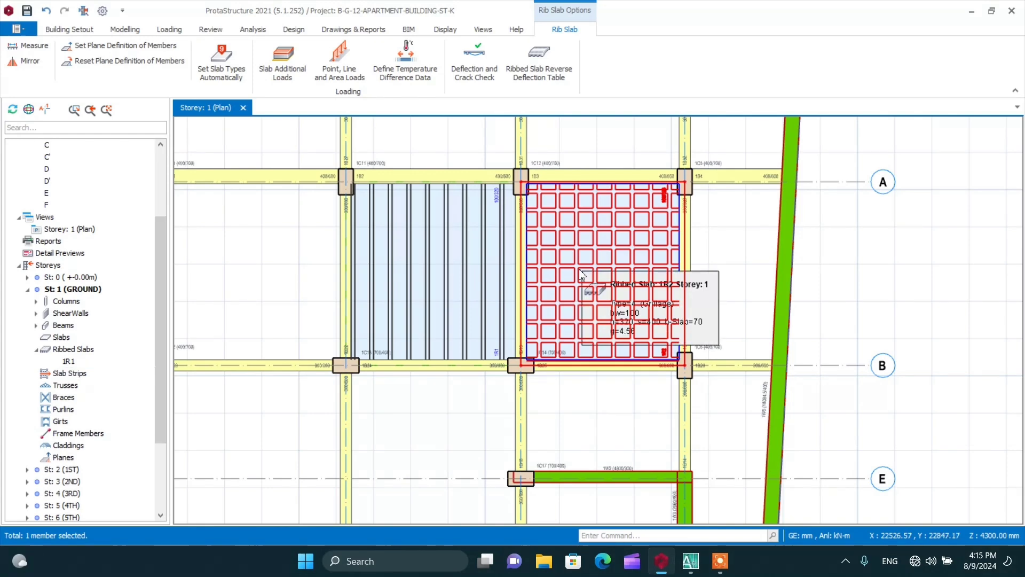
pyautogui.click(477, 273)
pyautogui.press('Delete')
pyautogui.scroll(-2, 477, 274)
pyautogui.scroll(-2, 489, 283)
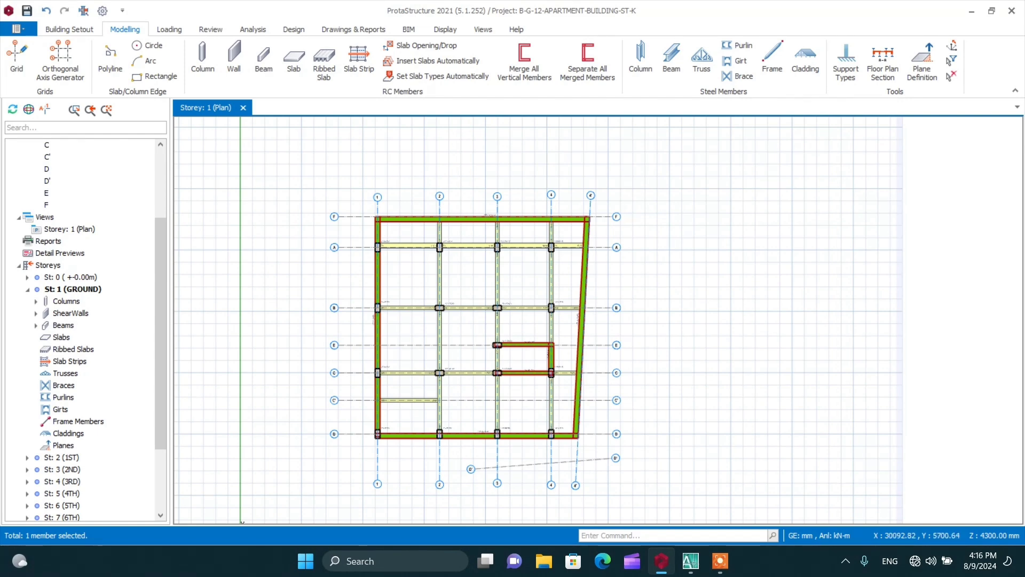
# Start a new solid slab with a thickness of 170 mm and a dead load of 2.5 kN/m2
pyautogui.click(293, 66)
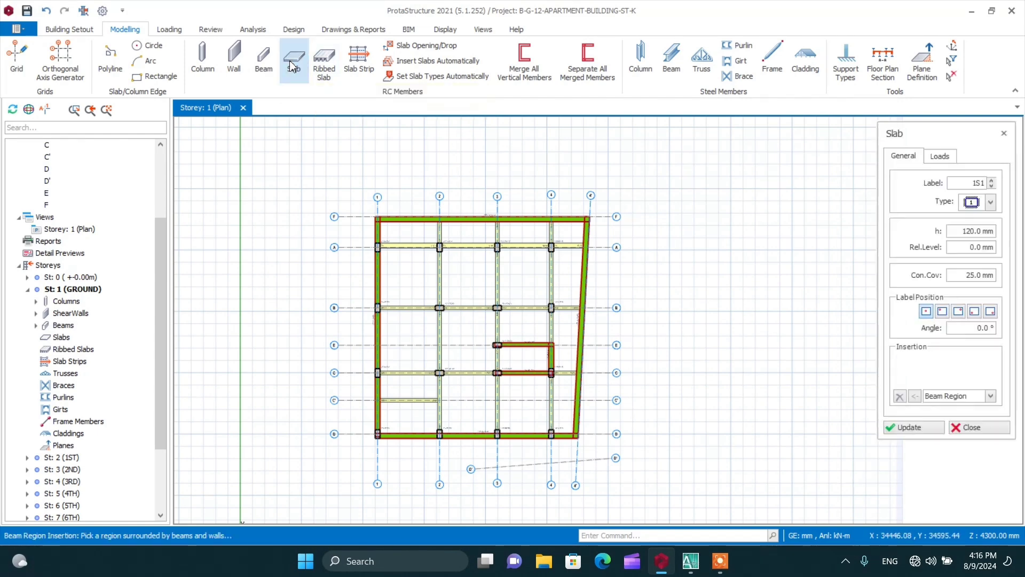
pyautogui.click(970, 231)
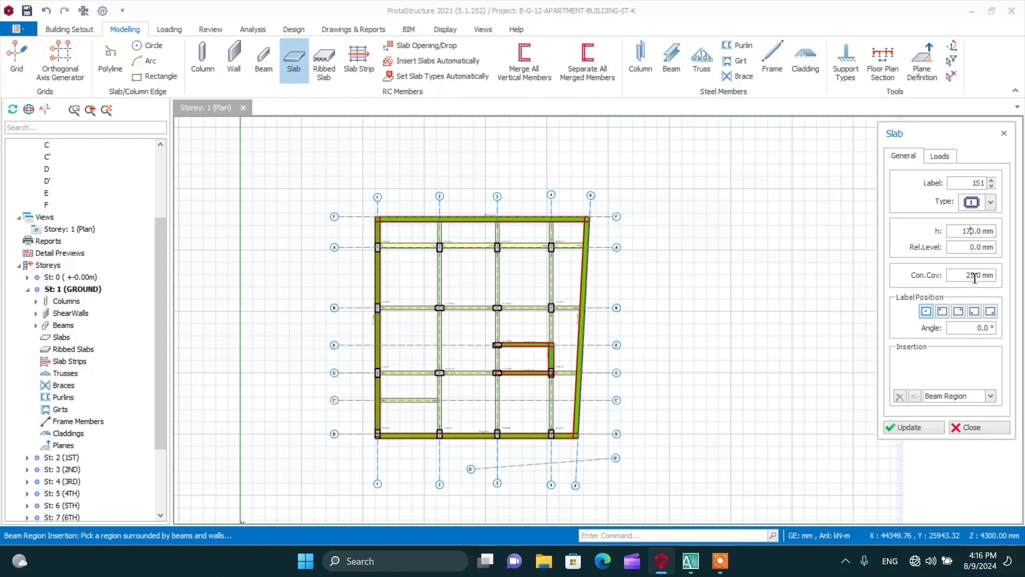
pyautogui.click(942, 158)
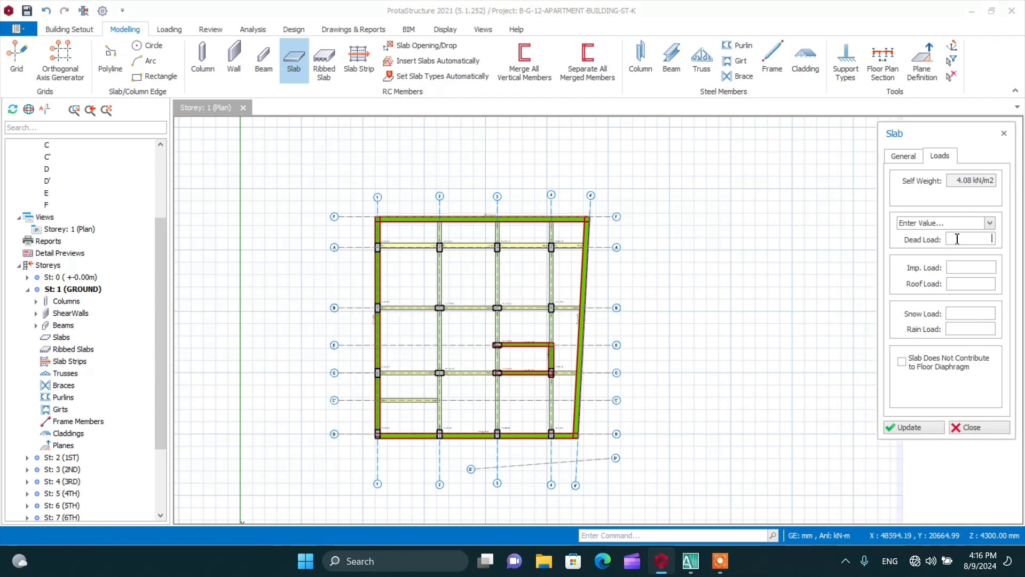
pyautogui.write('2.5 kN/m2')
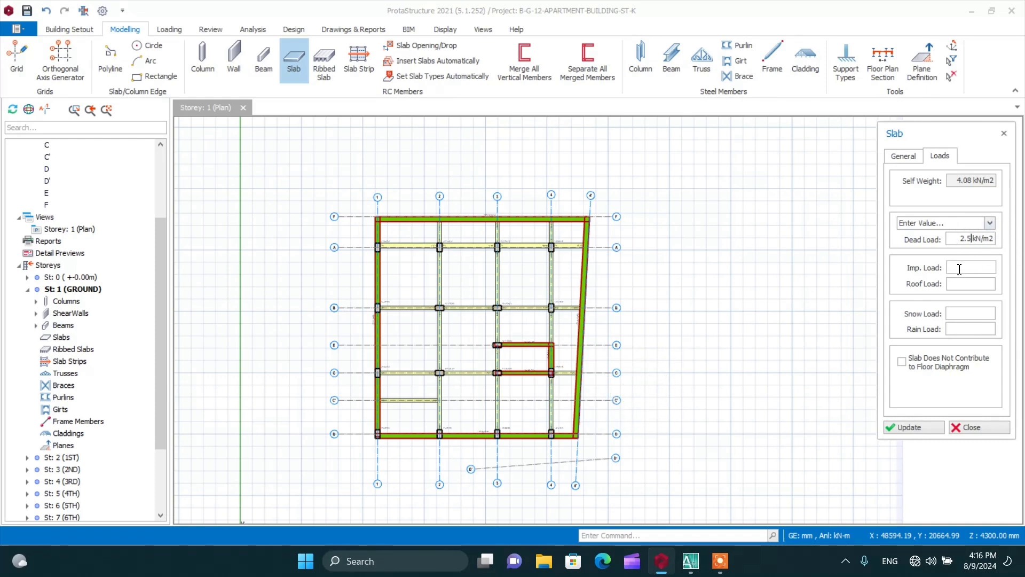
# Switch to the AutoCAD architectural drawing and examine the room uses and floor finishes on the ground floor plan
pyautogui.click(690, 560)
pyautogui.scroll(-10, 573, 223)
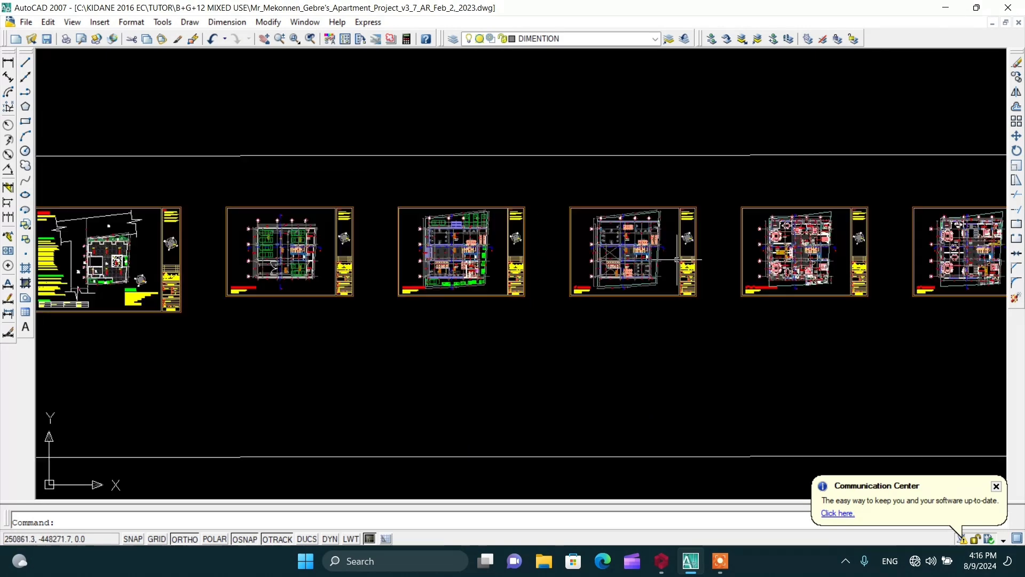
pyautogui.scroll(10, 536, 253)
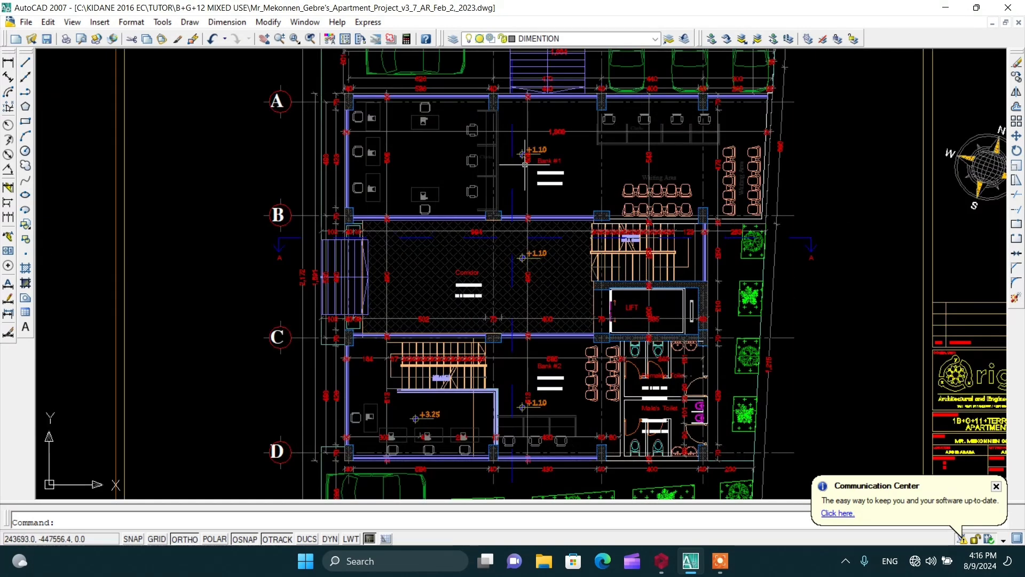
pyautogui.scroll(2, 522, 153)
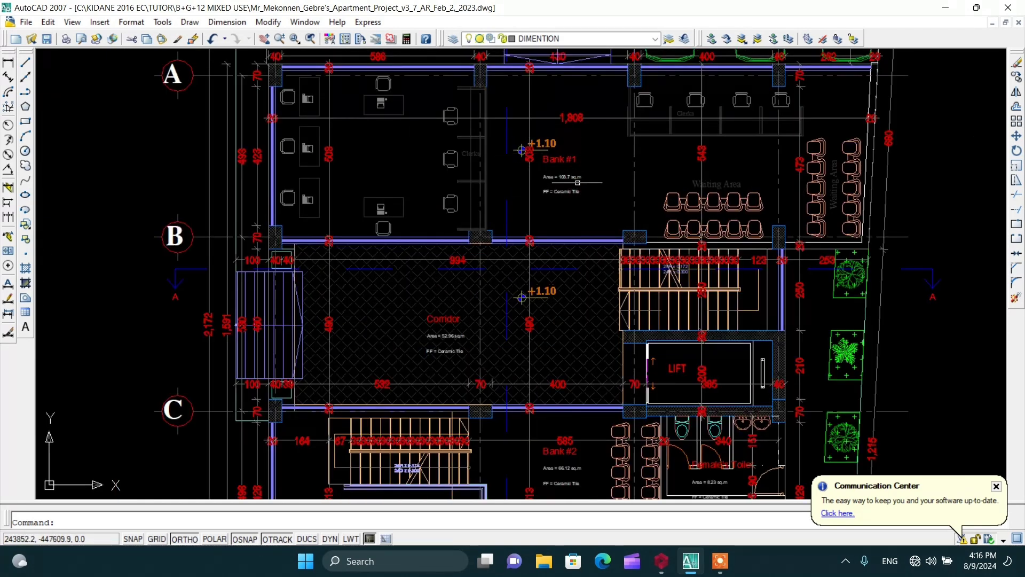
pyautogui.scroll(-3, 654, 167)
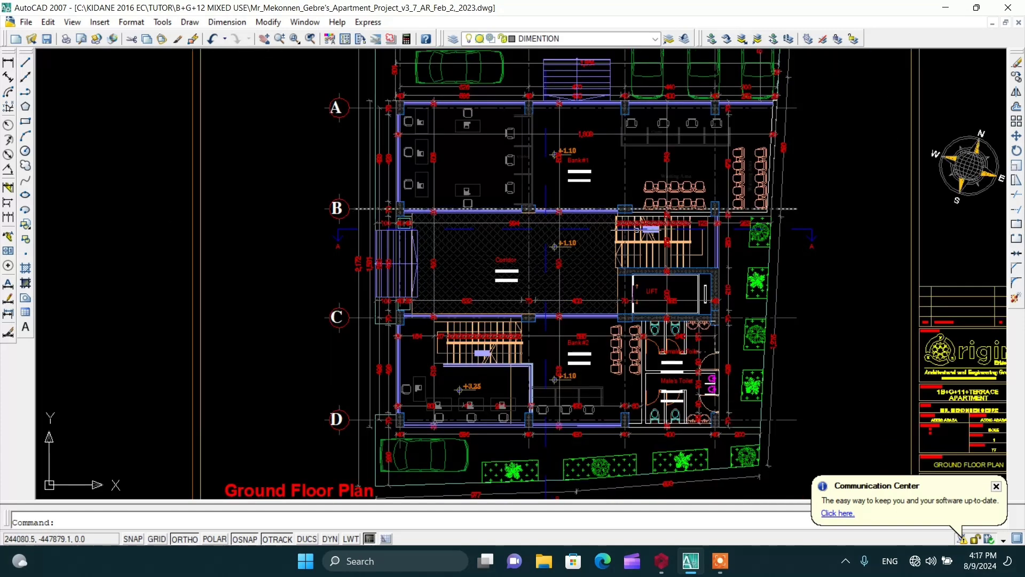
pyautogui.scroll(2, 658, 343)
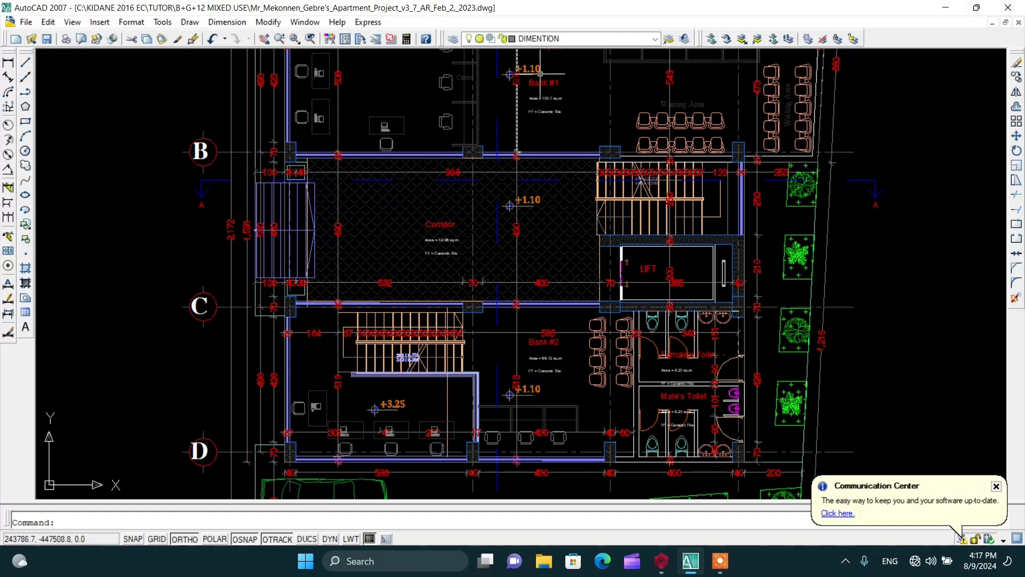
# Return to ProtaStructure and set the slab's imposed load to the 4.000 Shopping Areas category
pyautogui.click(661, 560)
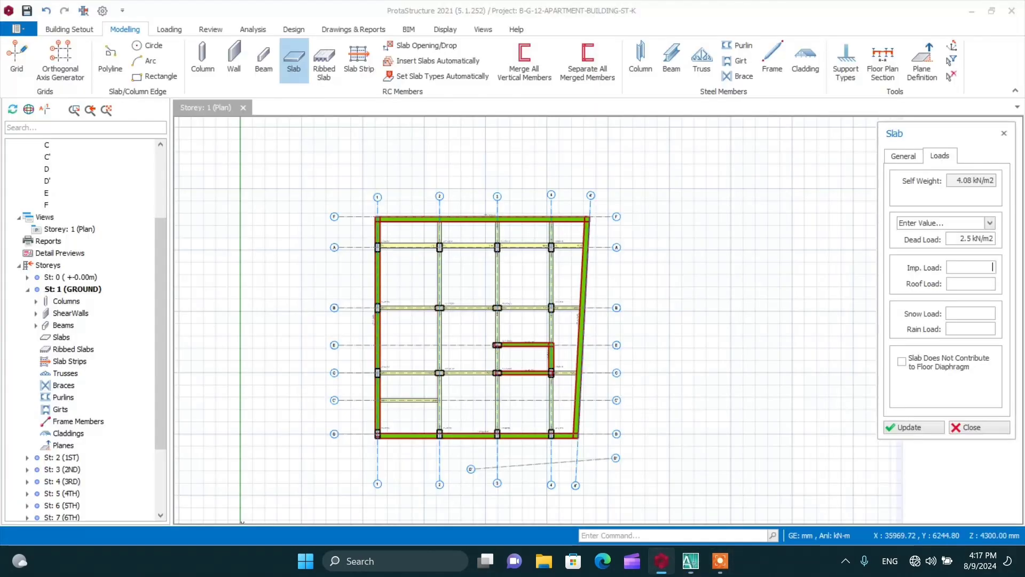
pyautogui.click(959, 268)
pyautogui.click(958, 268)
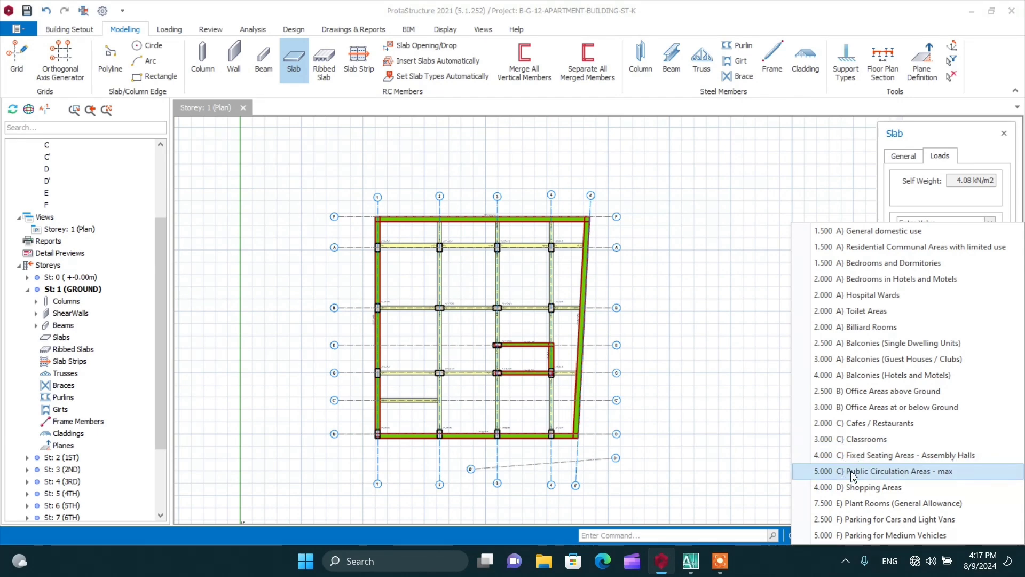
pyautogui.click(906, 487)
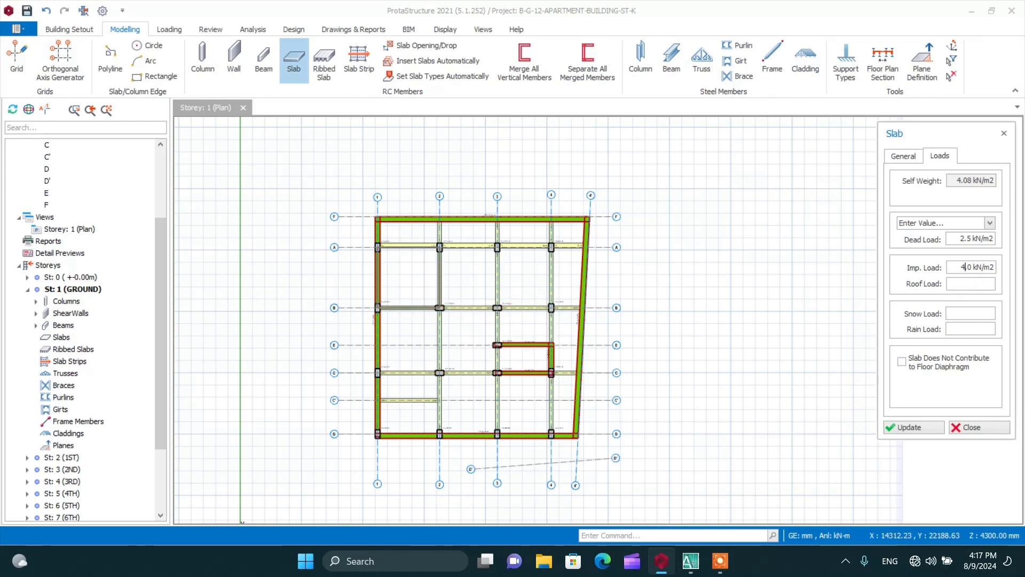
# Insert slabs in the three bays between axes A and B, from axis 1 to axis 4
pyautogui.click(408, 277)
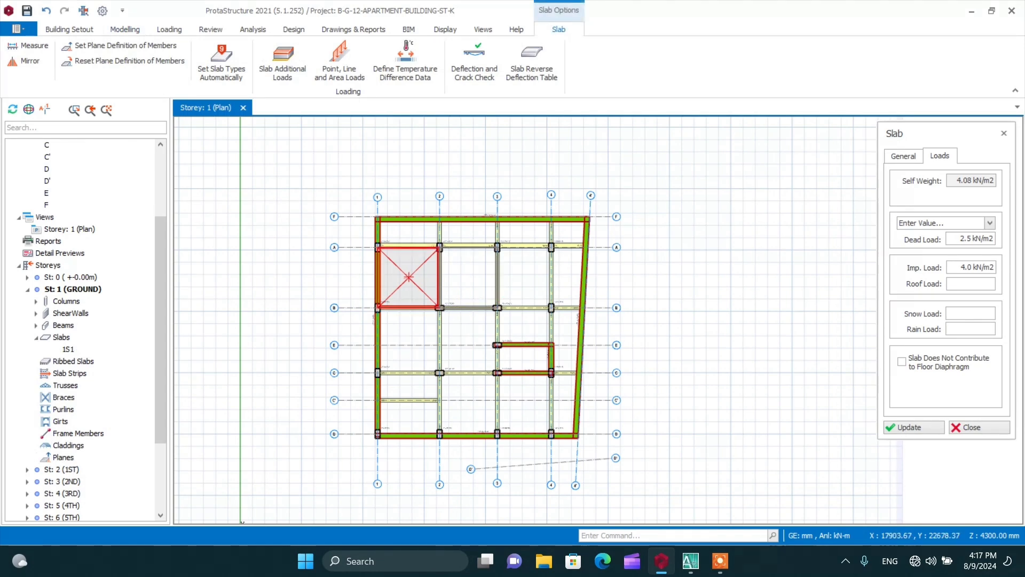
pyautogui.click(468, 277)
pyautogui.click(524, 277)
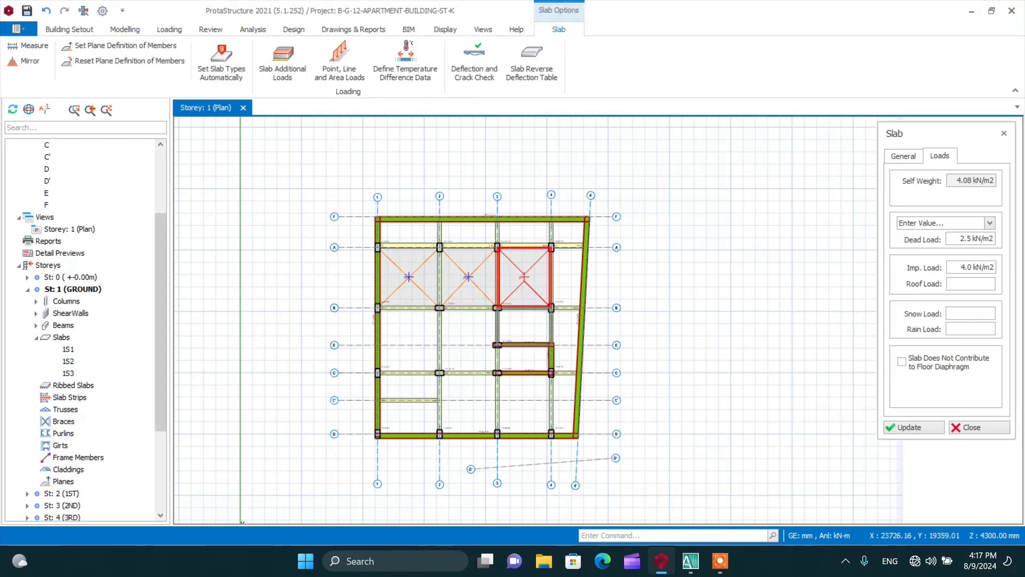
# Insert a slab in the bay between axes 3–4 and B–E, and delete it again
pyautogui.click(525, 325)
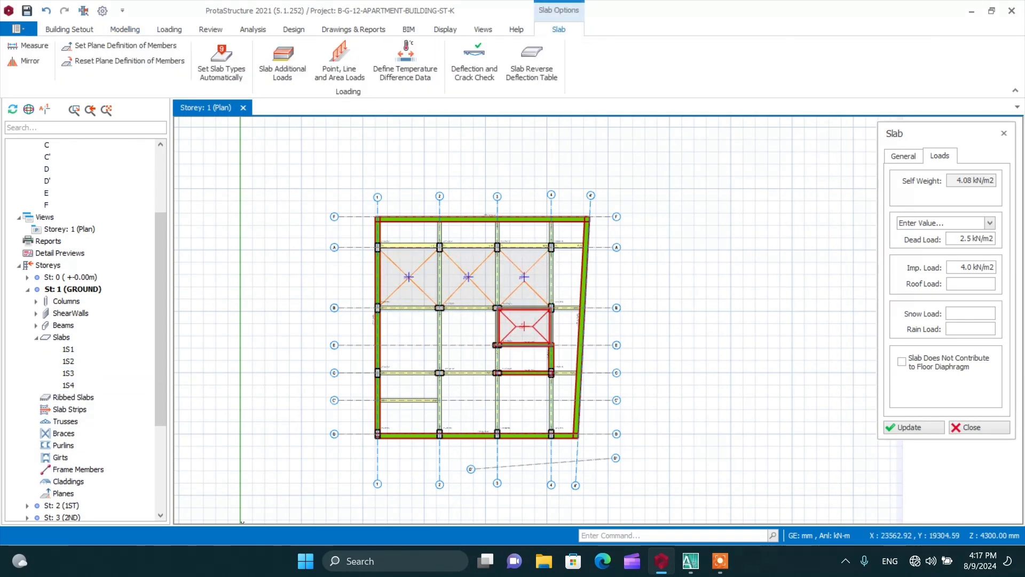
pyautogui.press('Escape')
pyautogui.scroll(3, 524, 326)
pyautogui.click(521, 326)
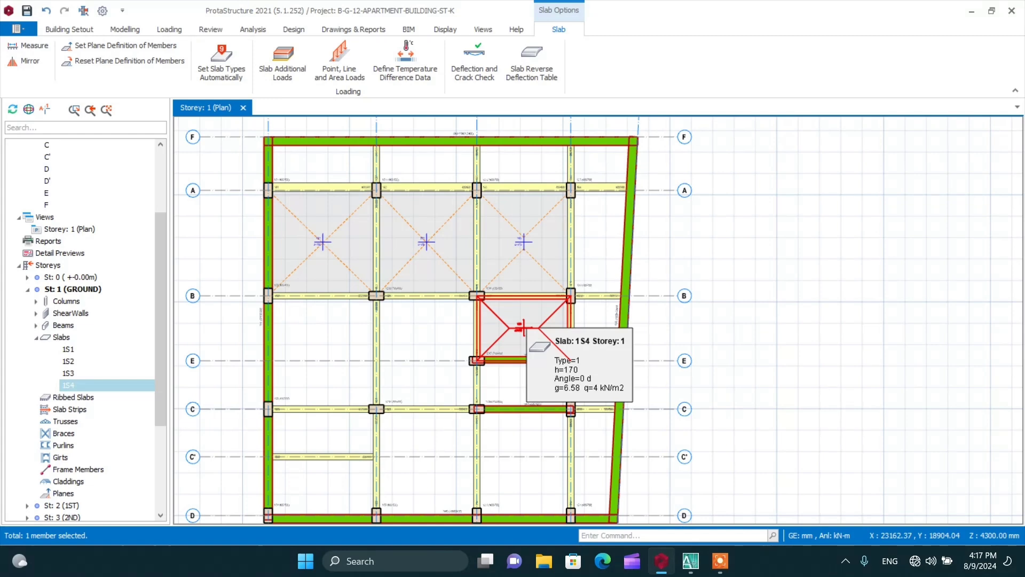
pyautogui.press('Delete')
pyautogui.scroll(-3, 550, 320)
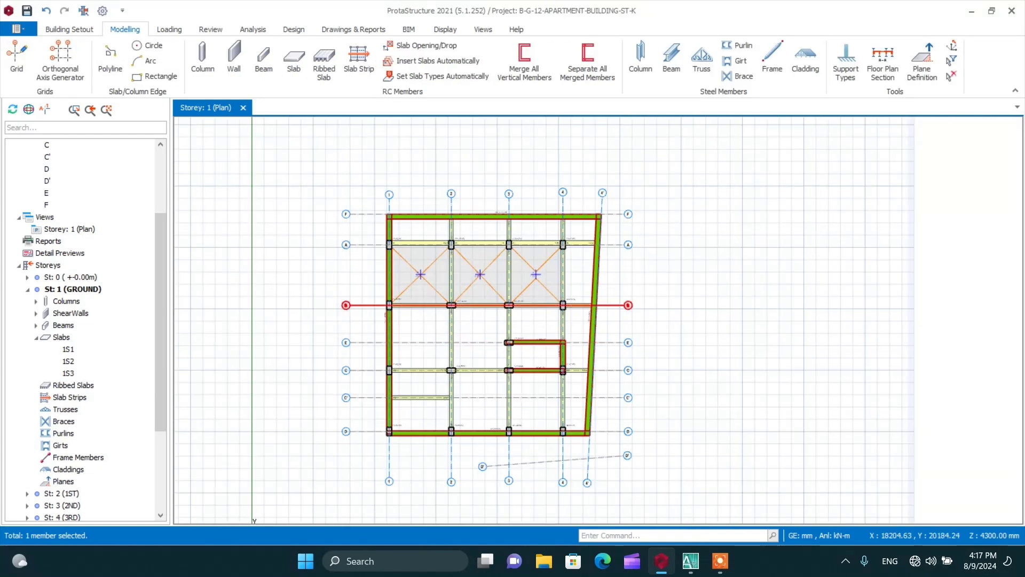
# Insert slabs matching the existing 170 mm slab in the two bays between axes B and C, from axis 1 to axis 3
pyautogui.rightClick(489, 276)
pyautogui.click(489, 286)
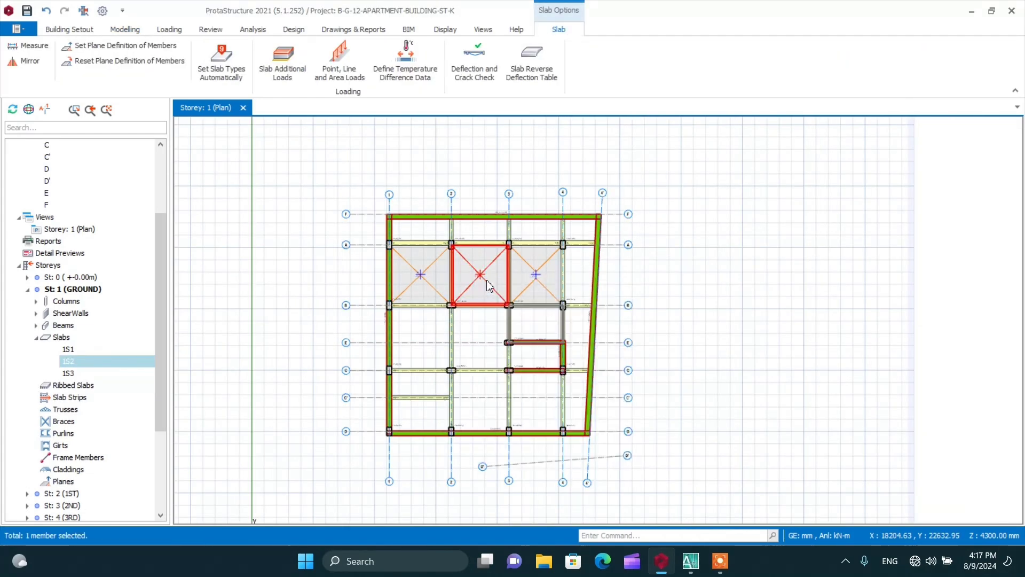
pyautogui.click(480, 328)
pyautogui.click(430, 327)
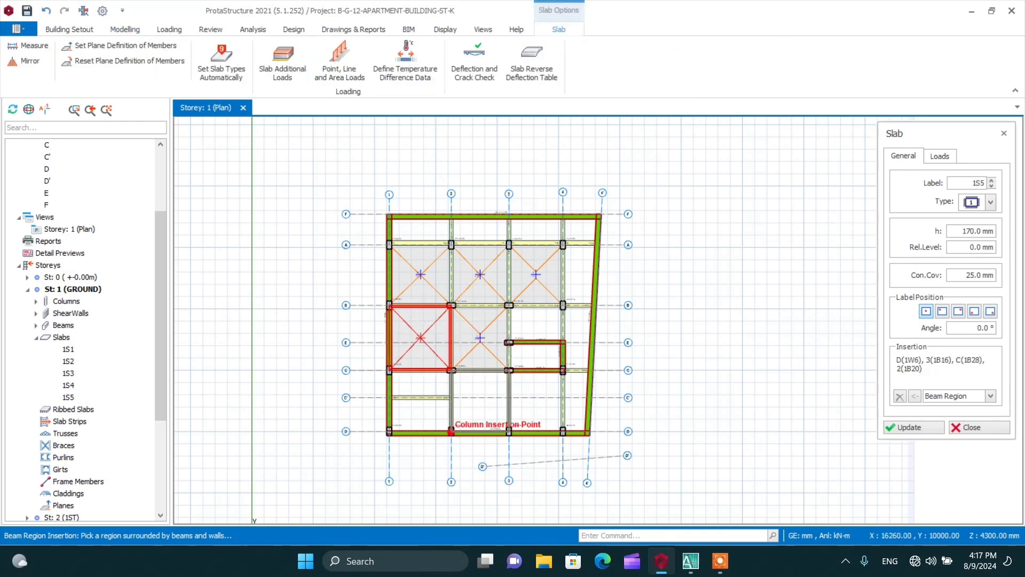
# Insert slabs between axes C' and D in bay 1–2, and between axes C and D in bays 2–3 and 3–4
pyautogui.click(427, 419)
pyautogui.click(478, 417)
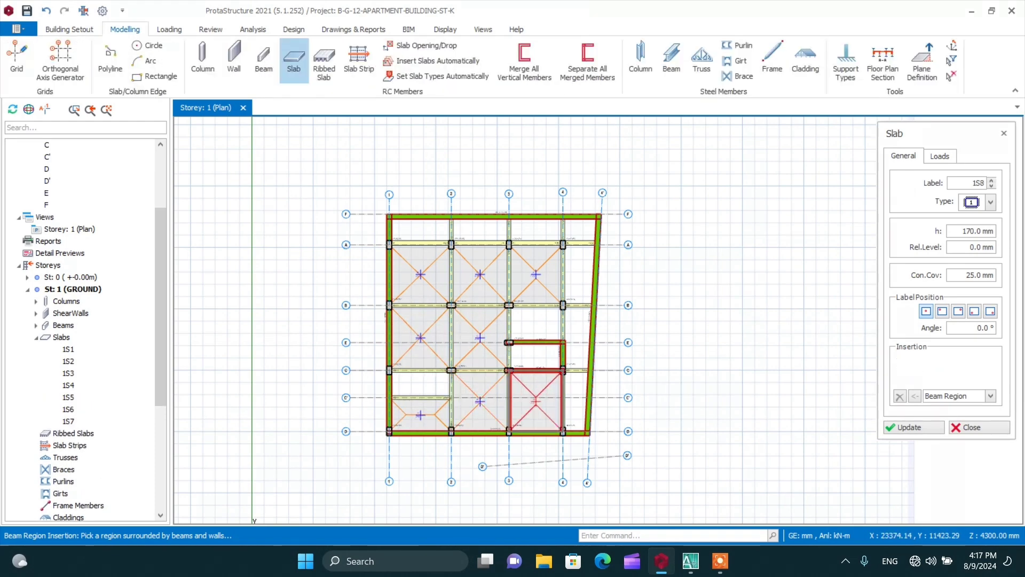
pyautogui.click(536, 400)
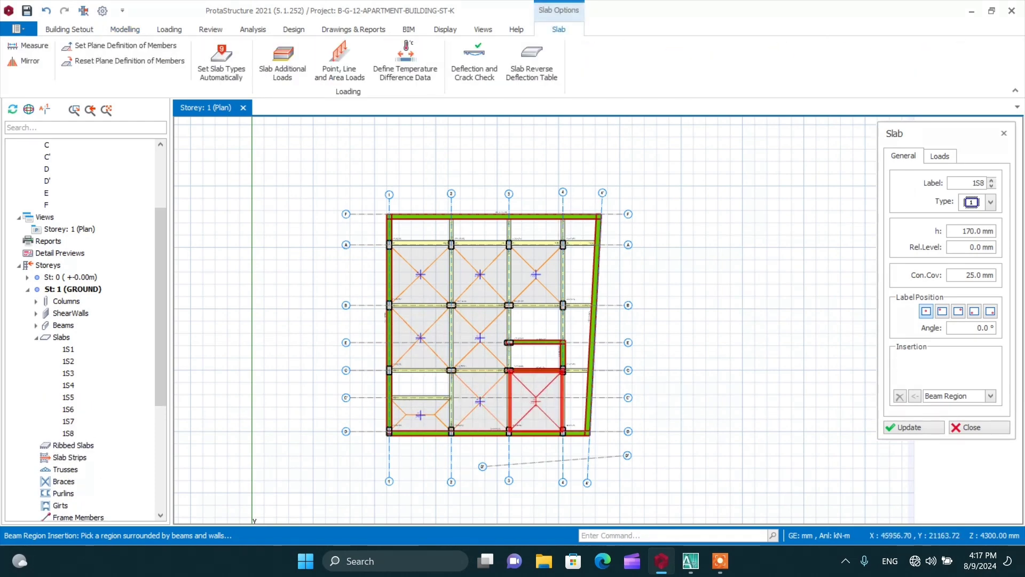
# Take the slab in bay 3–4 between axes A and B as the template for new slabs and set the thickness to 200 mm
pyautogui.press('Escape')
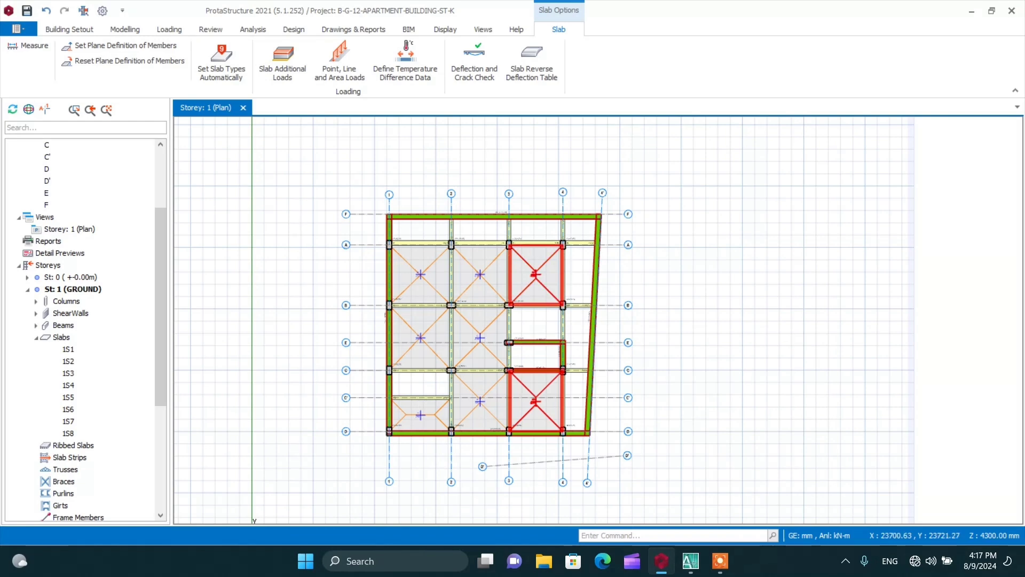
pyautogui.click(540, 267)
pyautogui.rightClick(544, 265)
pyautogui.click(560, 273)
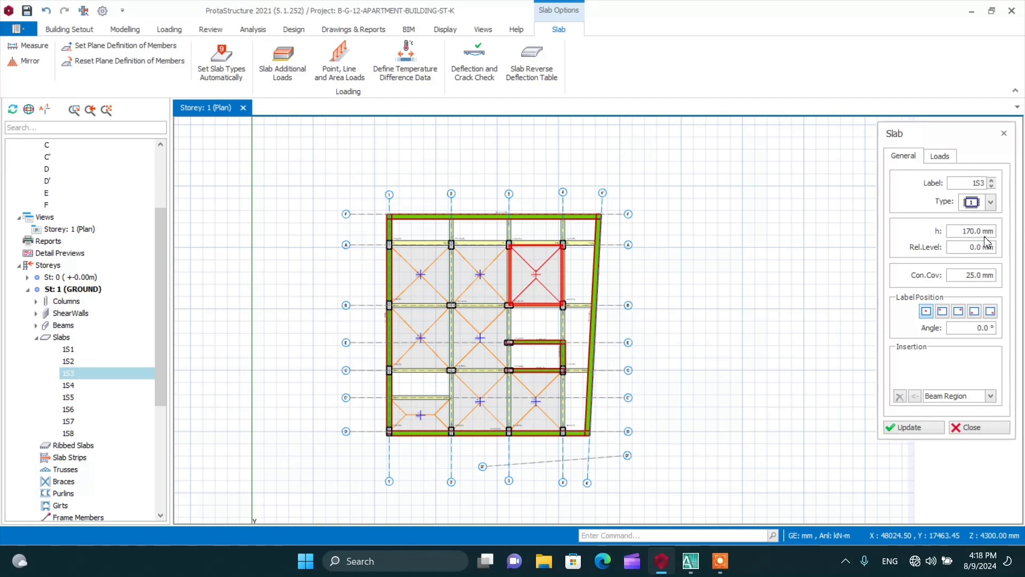
pyautogui.moveTo(972, 228); pyautogui.dragTo(955, 228)
pyautogui.write('20')
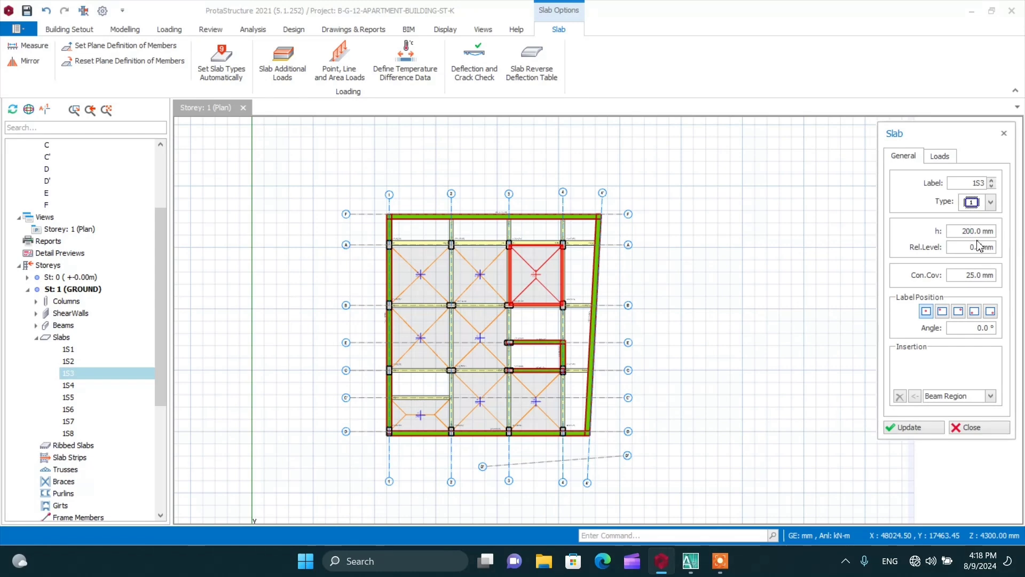
pyautogui.click(939, 156)
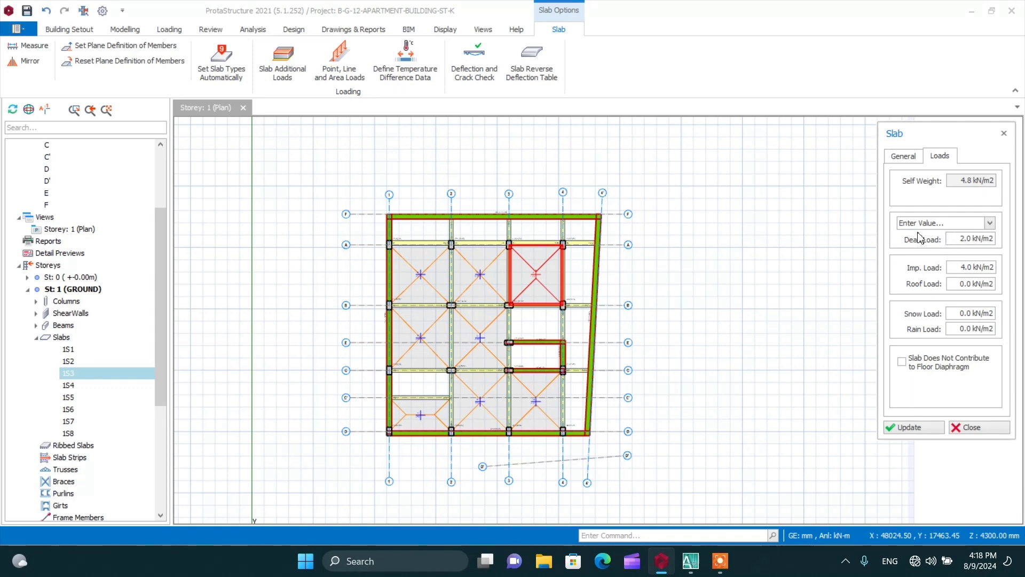
# Insert slabs in the three bays between axes F and A, from axis 1 to axis 4
pyautogui.scroll(3, 421, 227)
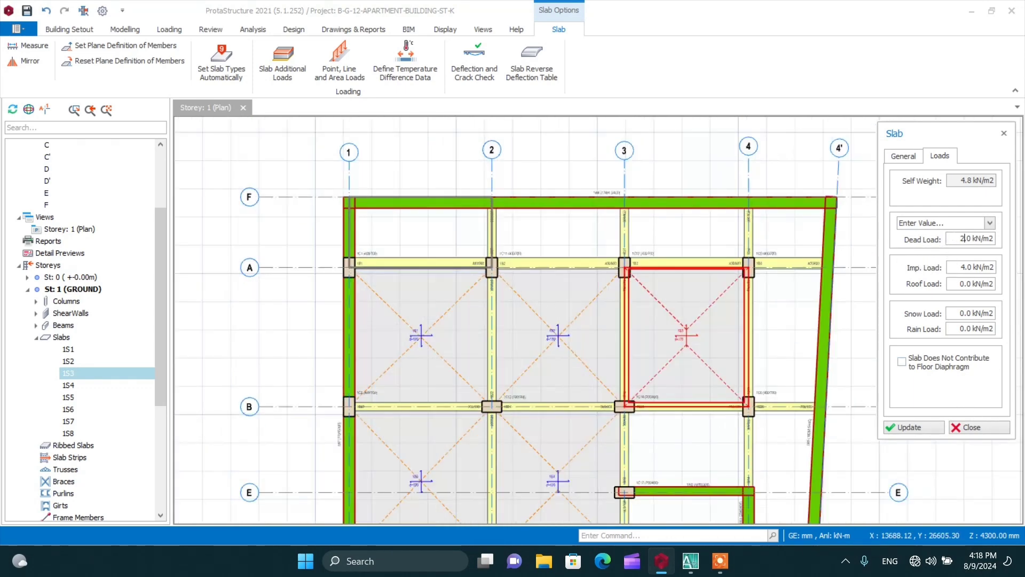
pyautogui.click(558, 232)
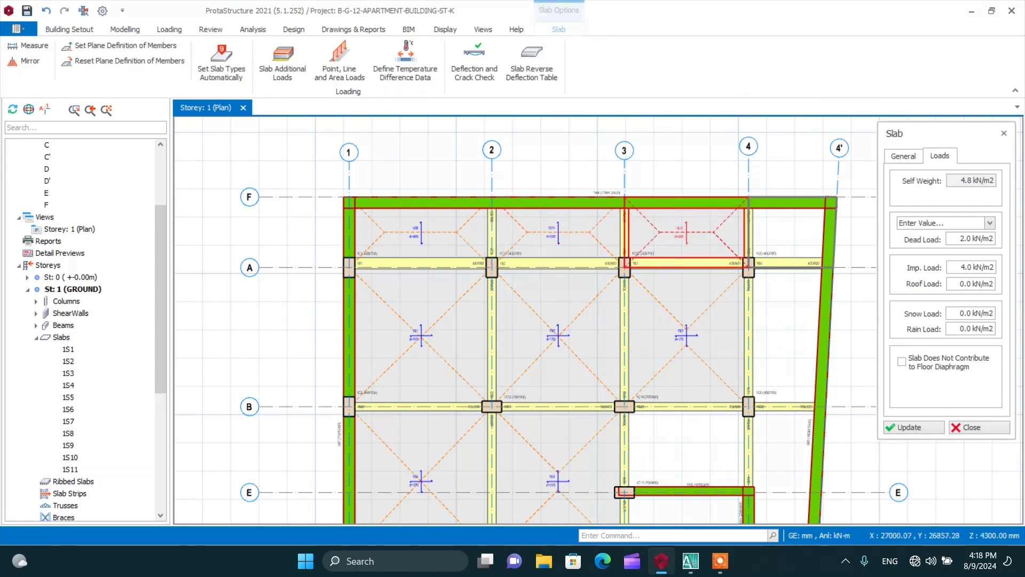
pyautogui.click(686, 233)
# Insert slabs in the four edge bays between axes 4 and 4', from axis F down to axis D
pyautogui.scroll(-3, 788, 233)
pyautogui.click(756, 270)
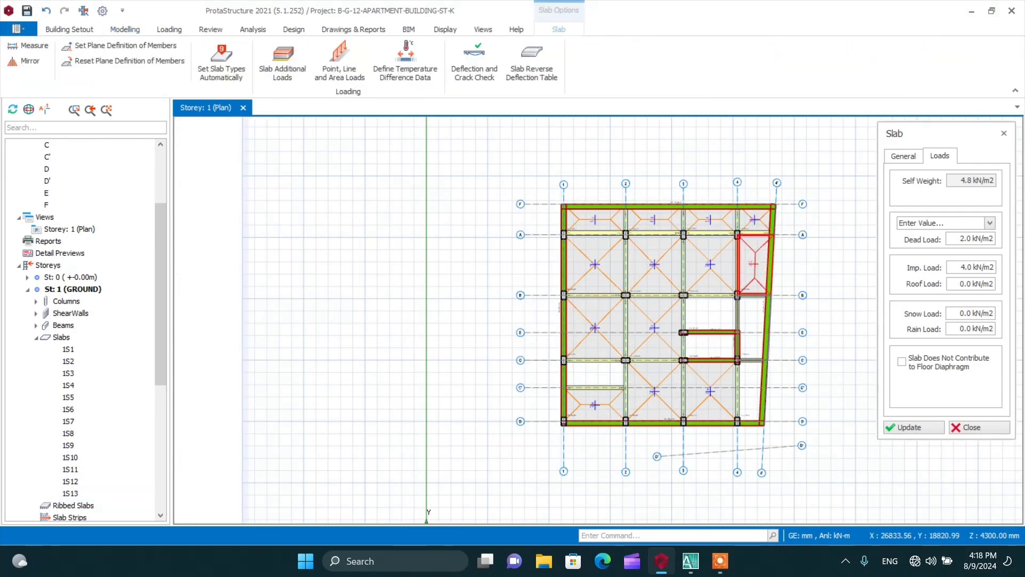
pyautogui.scroll(3, 767, 365)
pyautogui.click(739, 289)
pyautogui.click(738, 409)
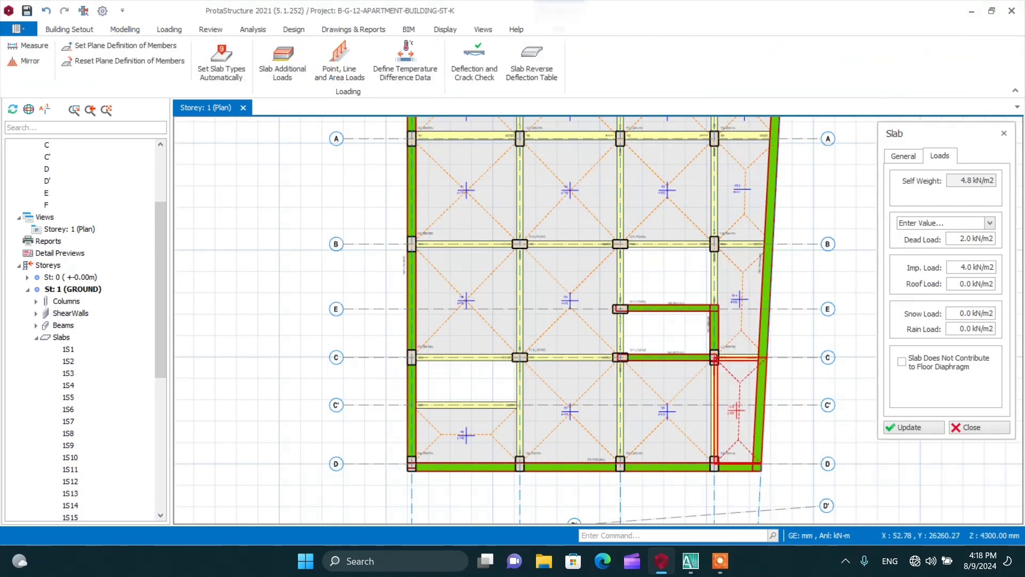
pyautogui.click(1004, 134)
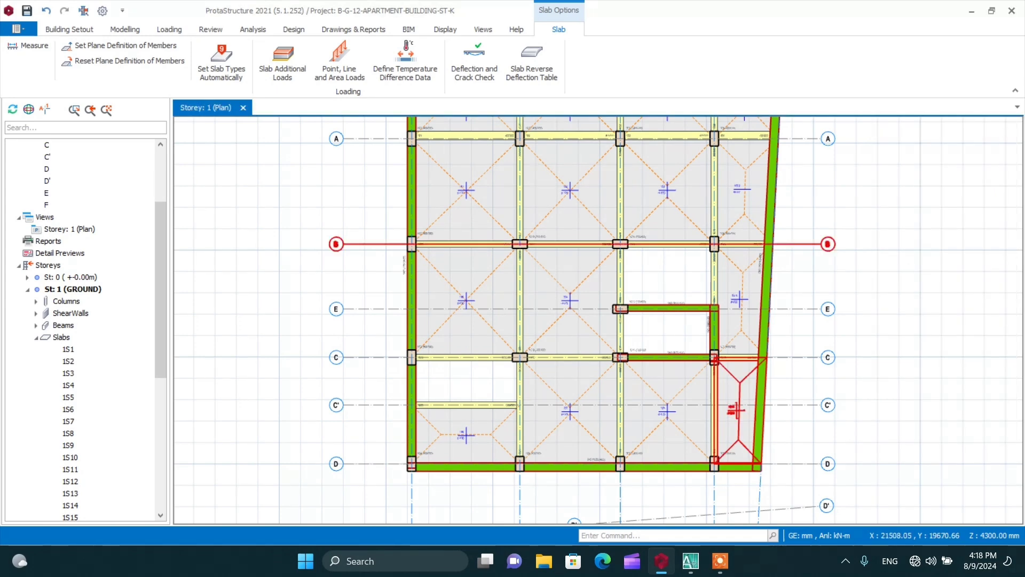
# Open the plan view of storey St: 2 (1ST)
pyautogui.scroll(-3, 514, 245)
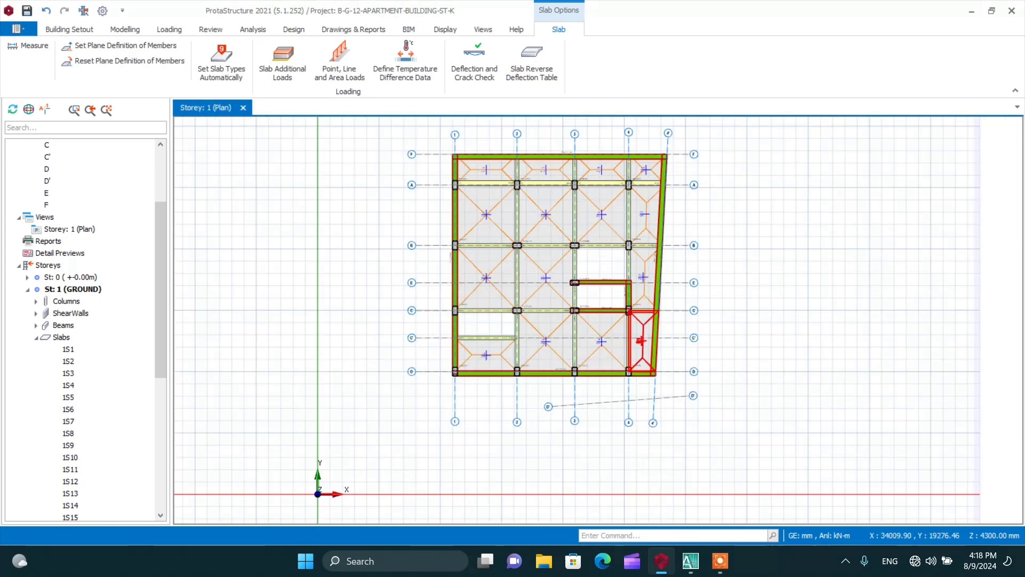
pyautogui.scroll(-7, 110, 350)
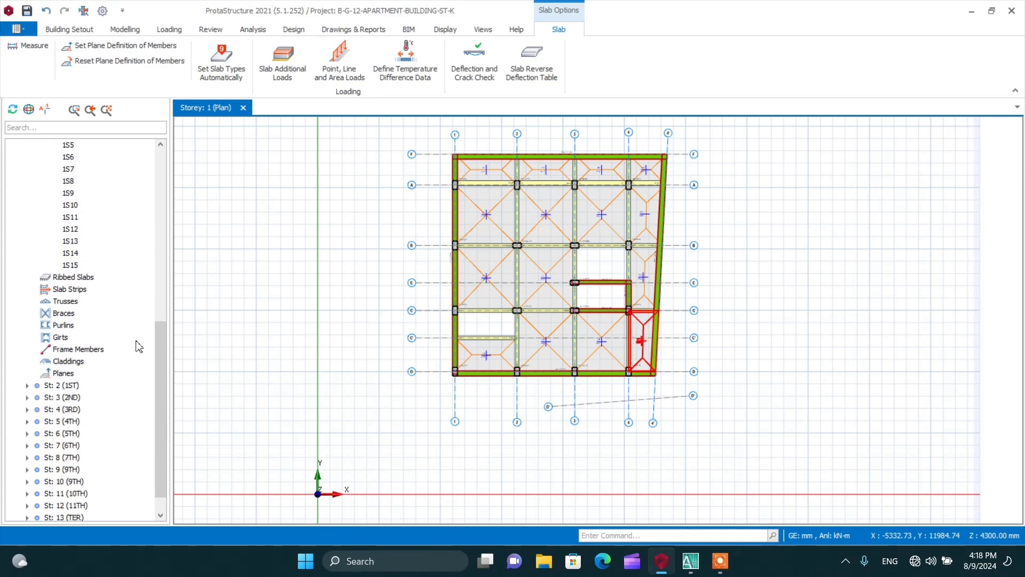
pyautogui.scroll(-1, 139, 347)
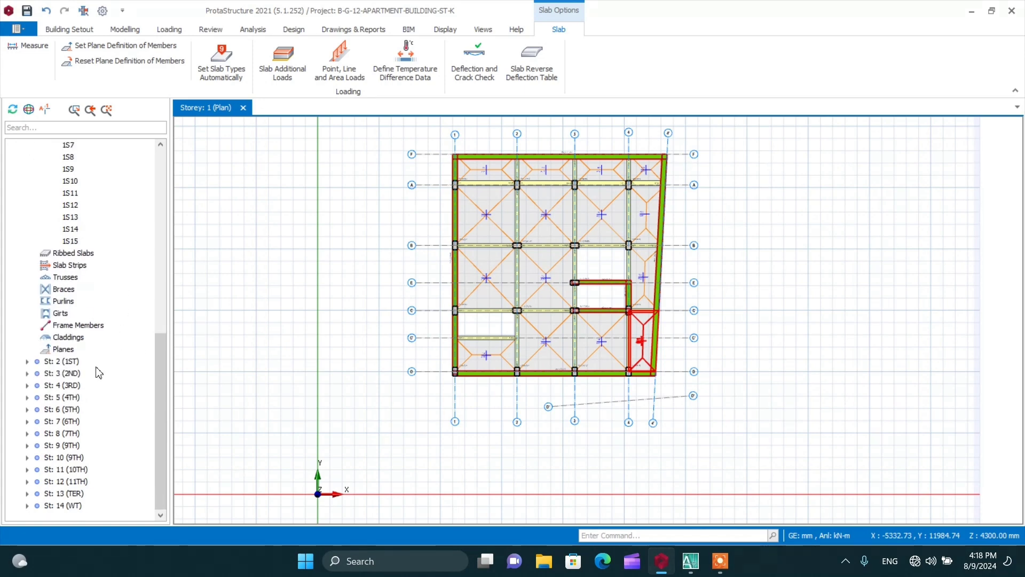
pyautogui.doubleClick(68, 361)
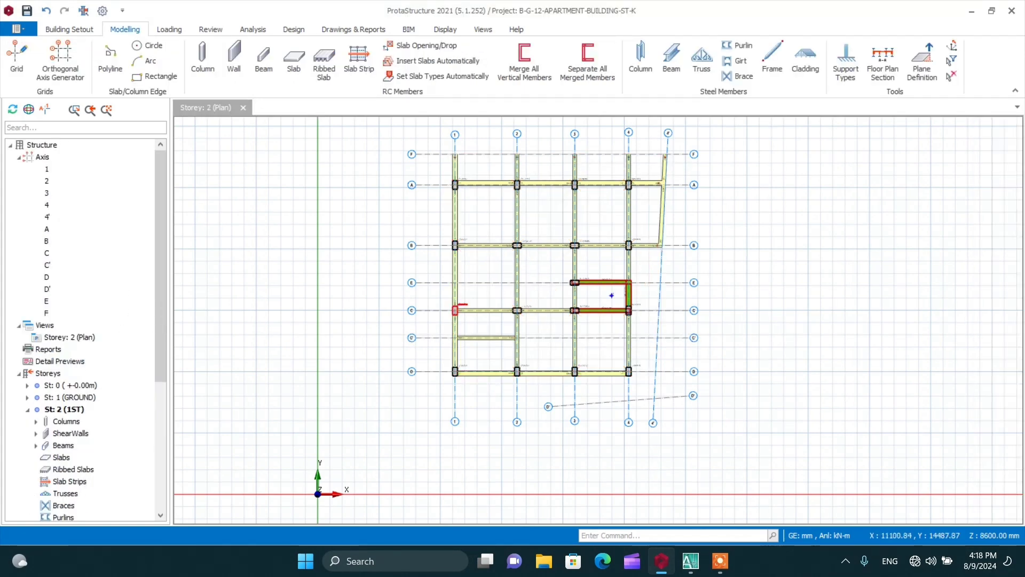
# Begin a new slab on storey 2 using cantilever slab type 12
pyautogui.scroll(2, 467, 154)
pyautogui.scroll(-1, 466, 165)
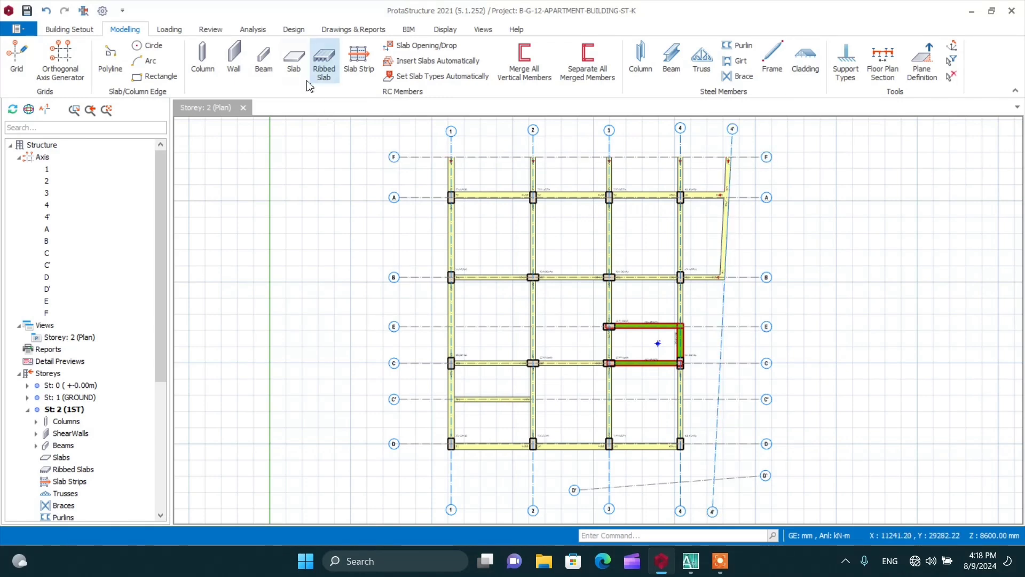
pyautogui.click(294, 60)
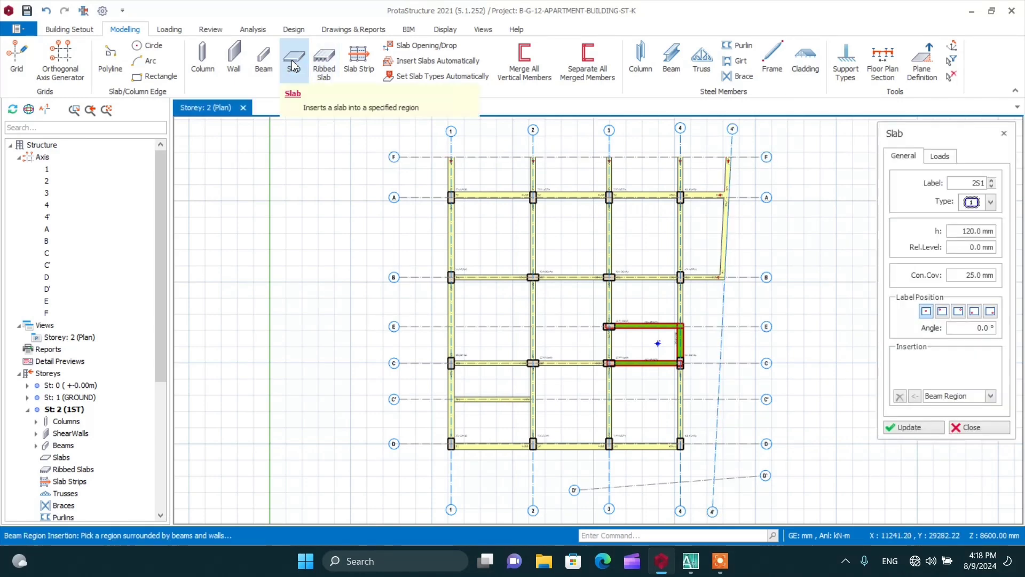
pyautogui.click(990, 203)
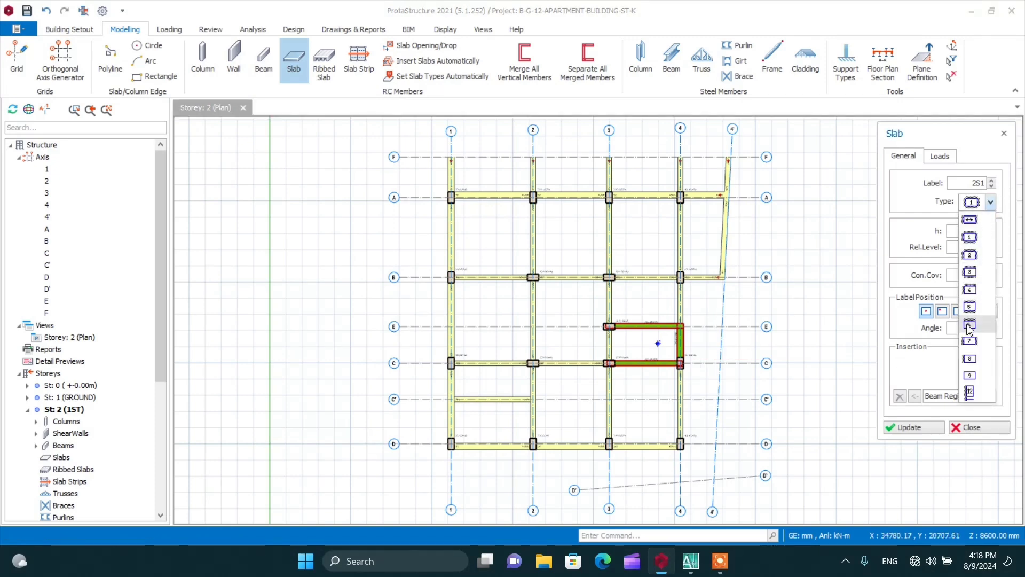
pyautogui.click(969, 392)
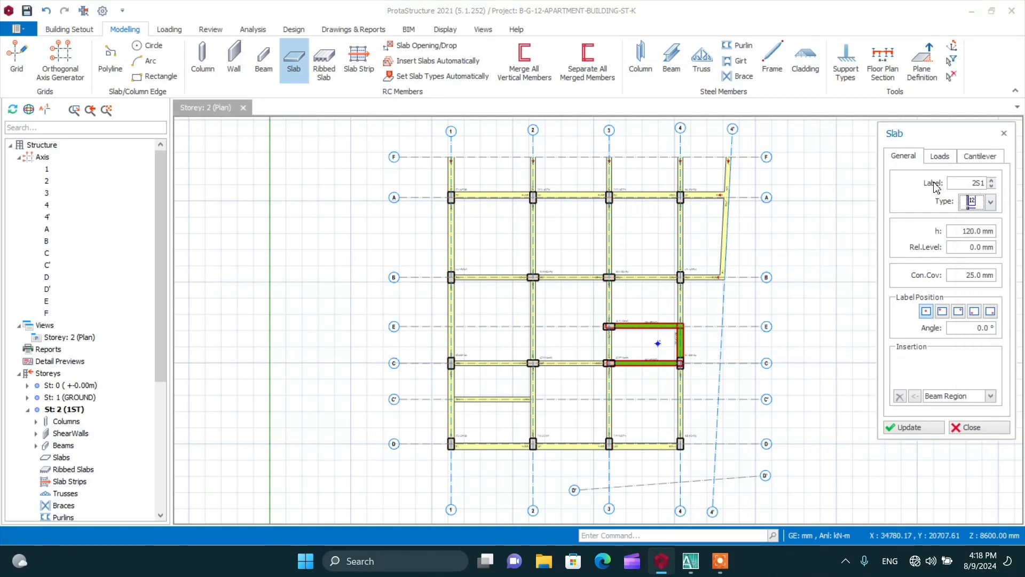
pyautogui.doubleClick(964, 231)
# Switch to the AutoCAD architectural drawing and examine the floor plan's overhang dimensions outside axis 1, between axes A and B
pyautogui.click(690, 560)
pyautogui.scroll(-3, 472, 275)
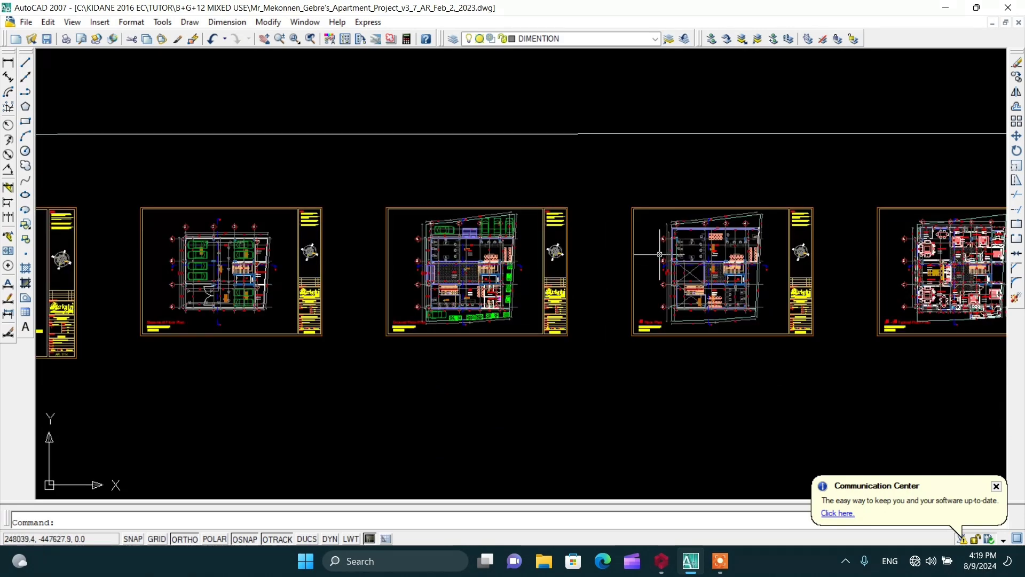
pyautogui.scroll(8, 524, 197)
pyautogui.scroll(-2, 523, 197)
pyautogui.scroll(2, 524, 197)
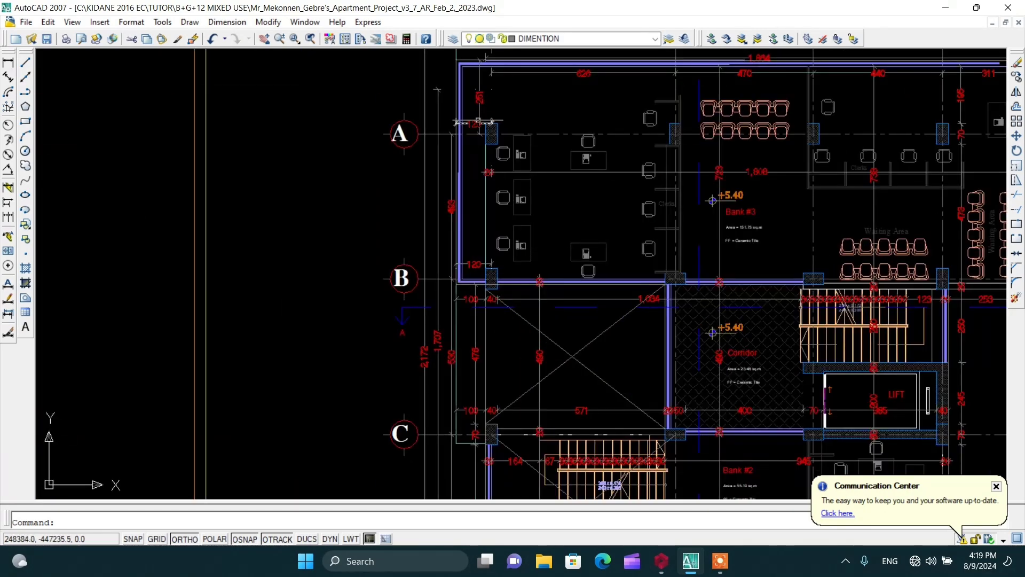
pyautogui.scroll(-2, 475, 133)
pyautogui.scroll(5, 470, 128)
pyautogui.scroll(-2, 497, 160)
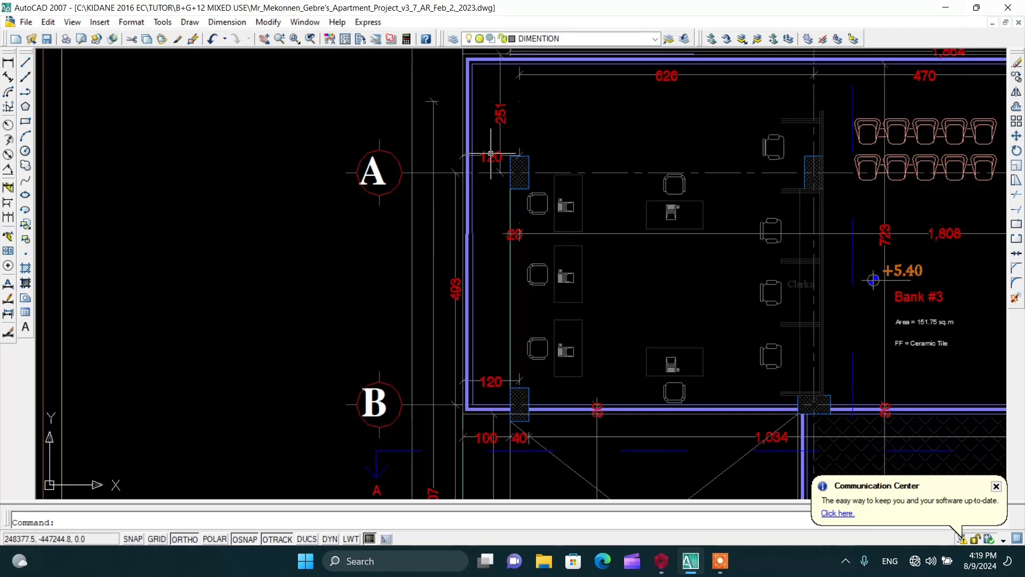
pyautogui.scroll(-2, 499, 172)
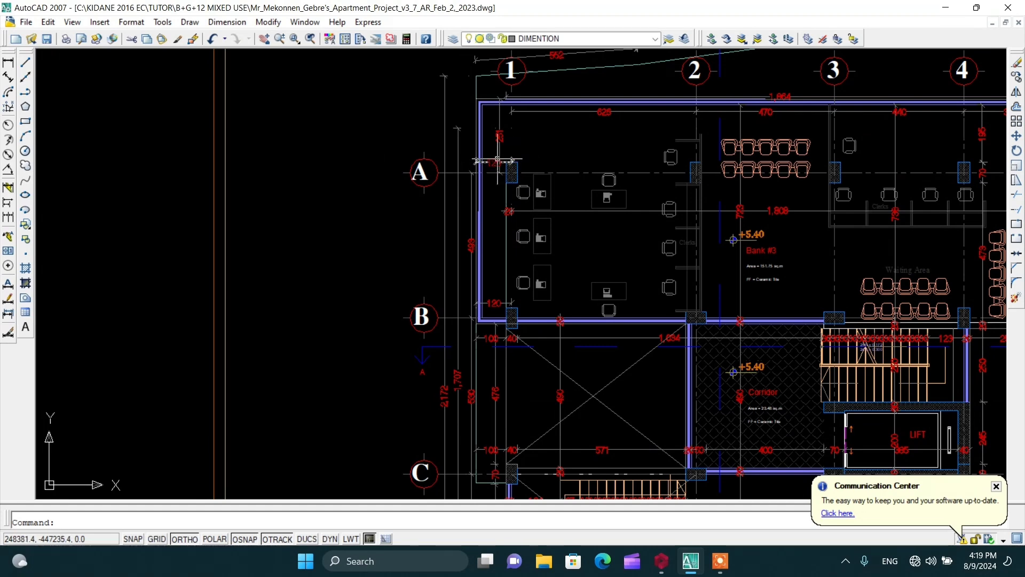
# Return to ProtaStructure and give the cantilever slab a 170 mm thickness, 2.0 kN/m2 dead load and 4 kN/m2 imposed load
pyautogui.click(661, 560)
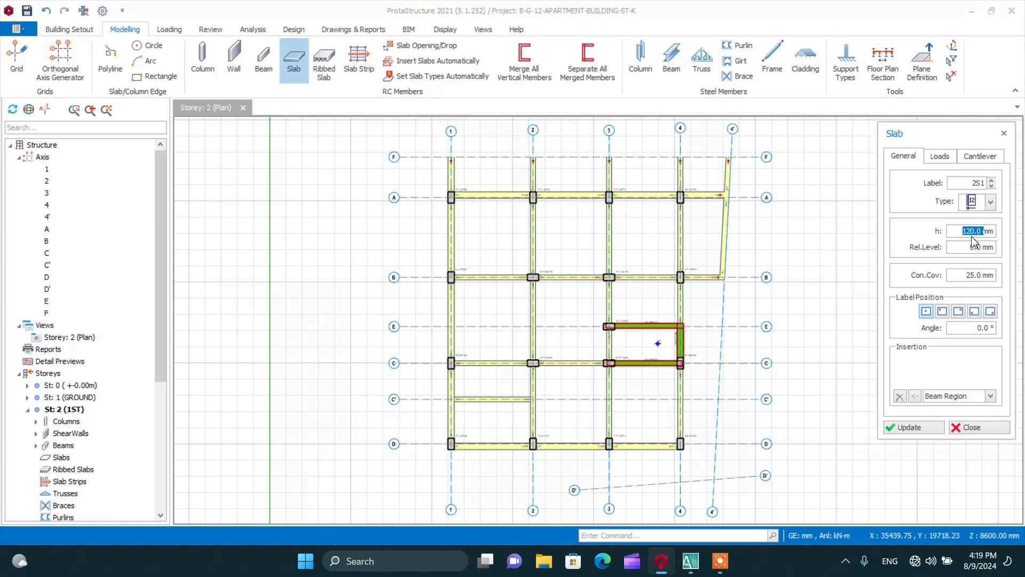
pyautogui.moveTo(972, 231); pyautogui.dragTo(955, 231)
pyautogui.click(941, 156)
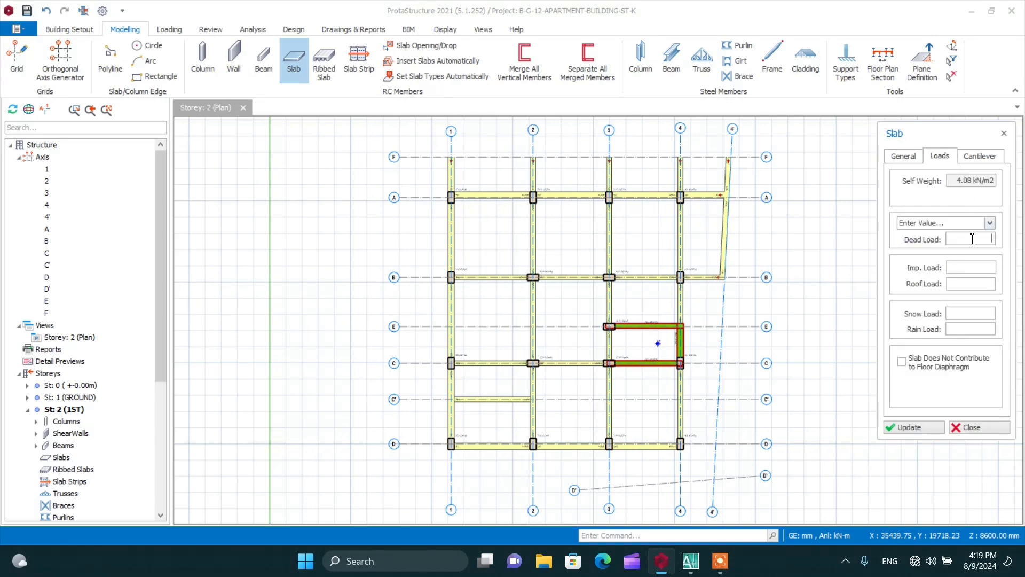
pyautogui.write('2.0 kN/m2')
pyautogui.click(968, 267)
pyautogui.write('4')
# Set the cantilever depth d to 170 mm and the cantilever length to 1200 mm
pyautogui.click(965, 156)
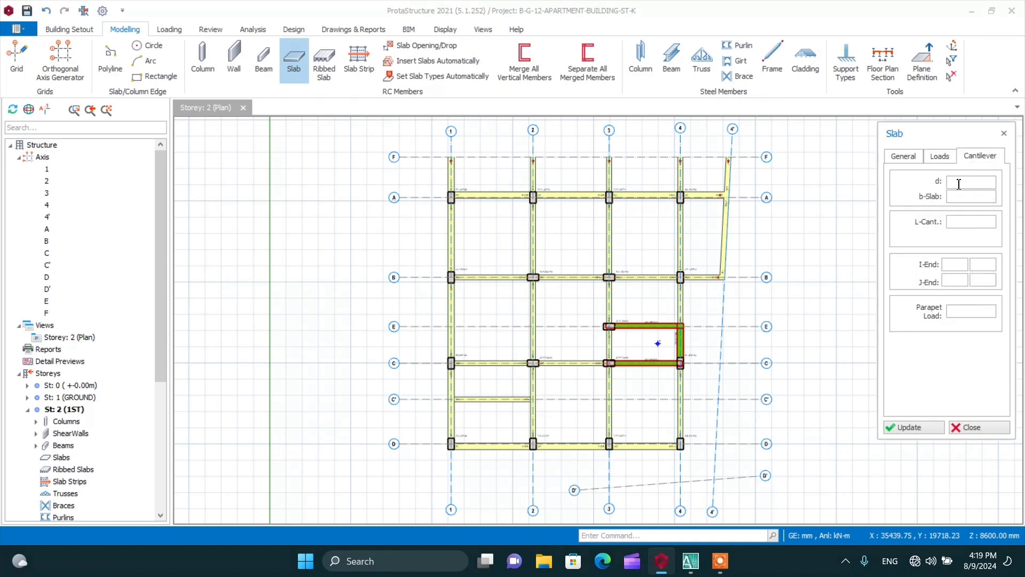
pyautogui.click(958, 184)
pyautogui.write('170.0')
# Place the cantilever slab on the outer side of axis 1, spanning from axis F to axis B
pyautogui.scroll(5, 449, 154)
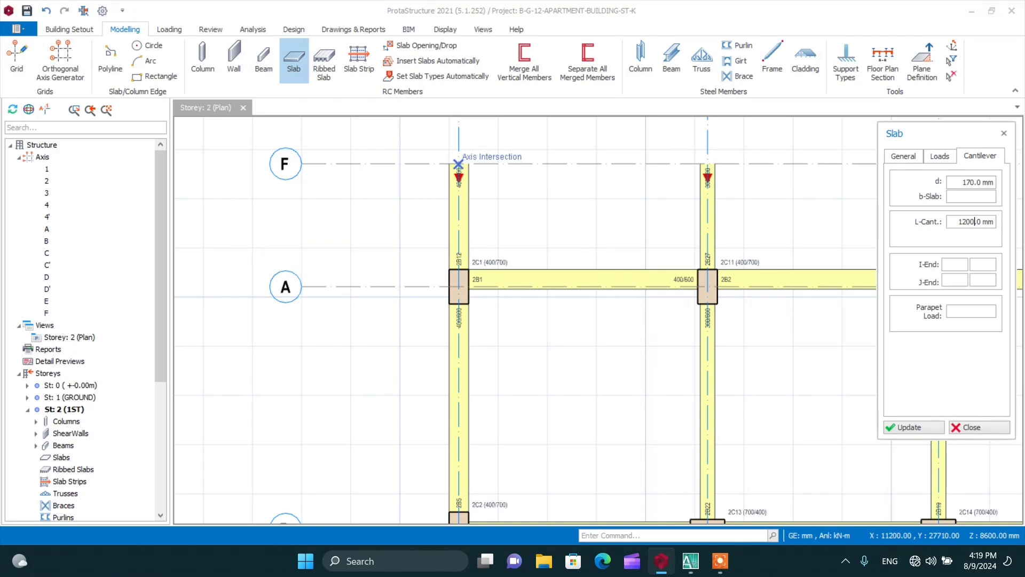
pyautogui.scroll(-5, 458, 164)
pyautogui.scroll(5, 467, 374)
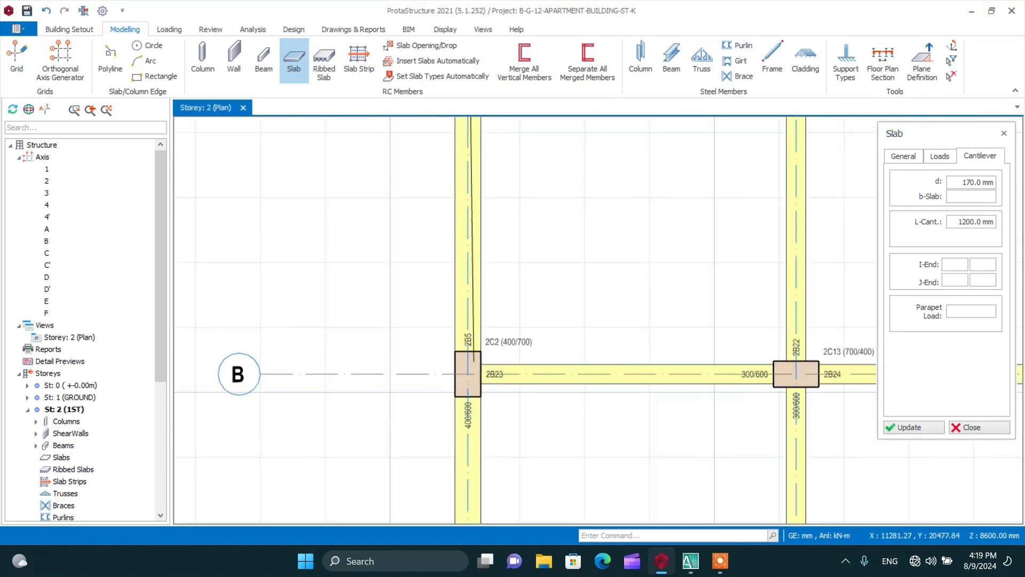
pyautogui.click(468, 374)
pyautogui.scroll(-2, 433, 356)
pyautogui.click(409, 293)
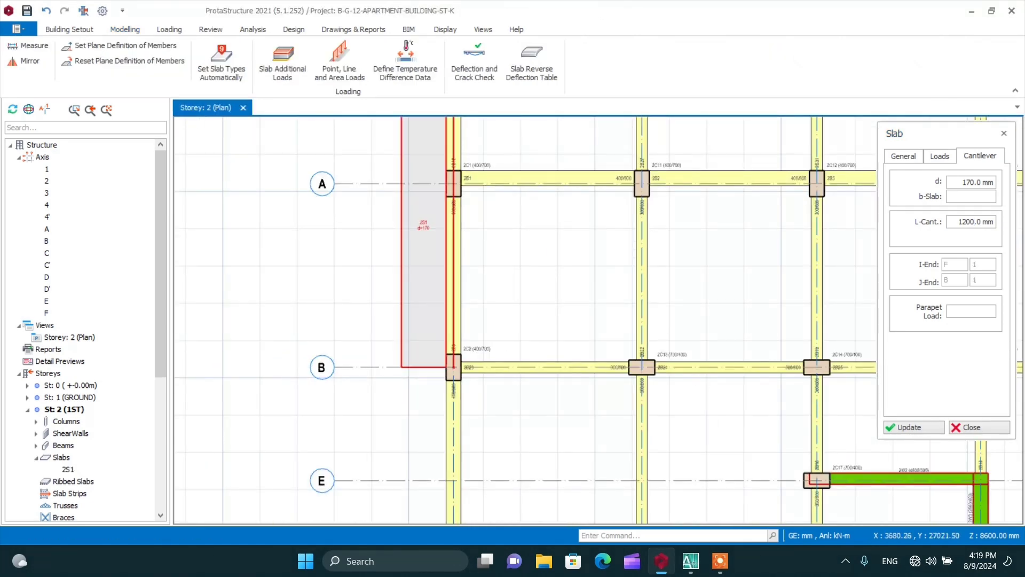
pyautogui.scroll(-3, 410, 290)
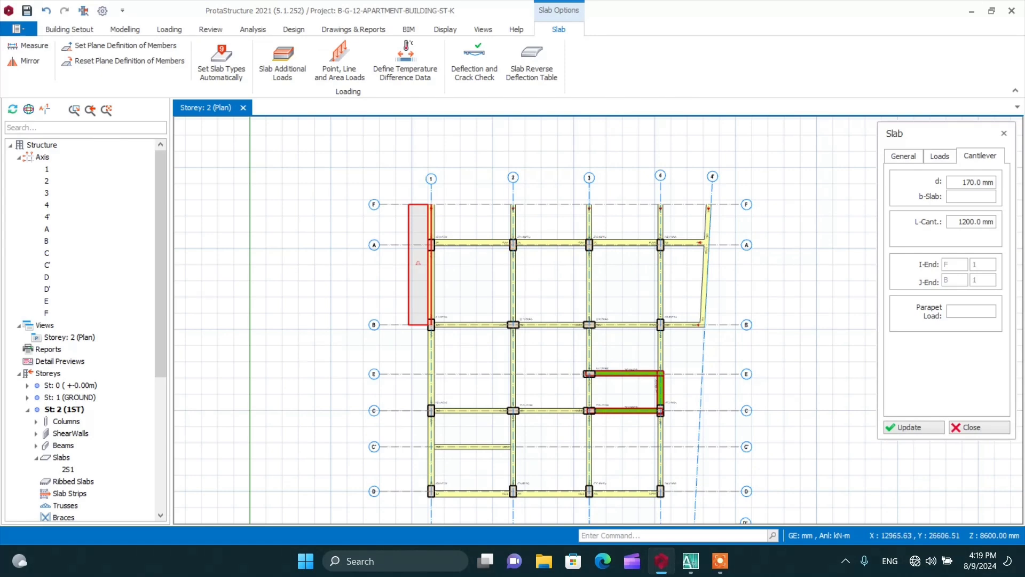
pyautogui.scroll(-1, 447, 210)
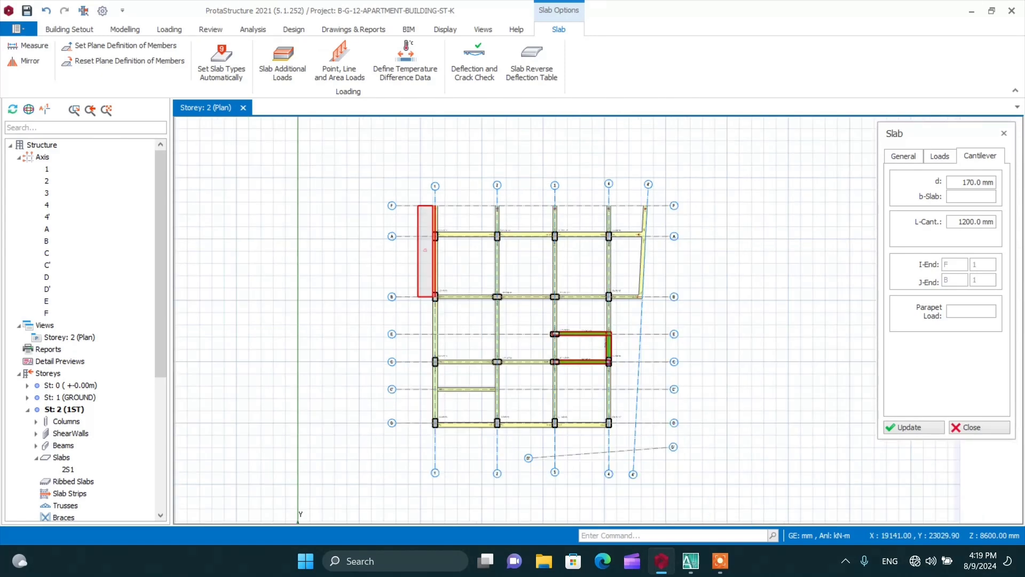
pyautogui.click(1004, 133)
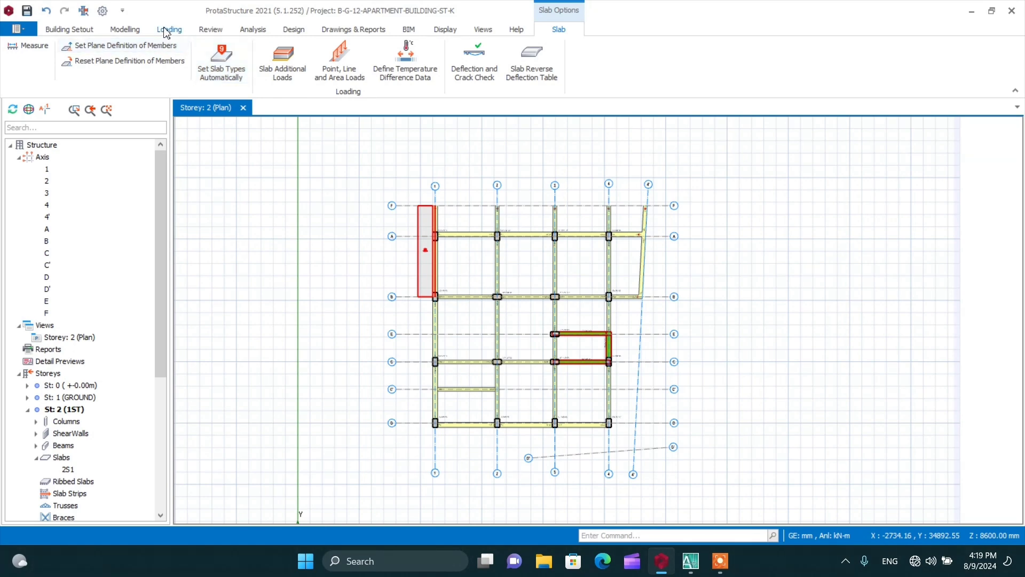
# Set up a new storey 2 slab with slab type 2 and a thickness of 200 mm
pyautogui.click(122, 30)
pyautogui.click(294, 60)
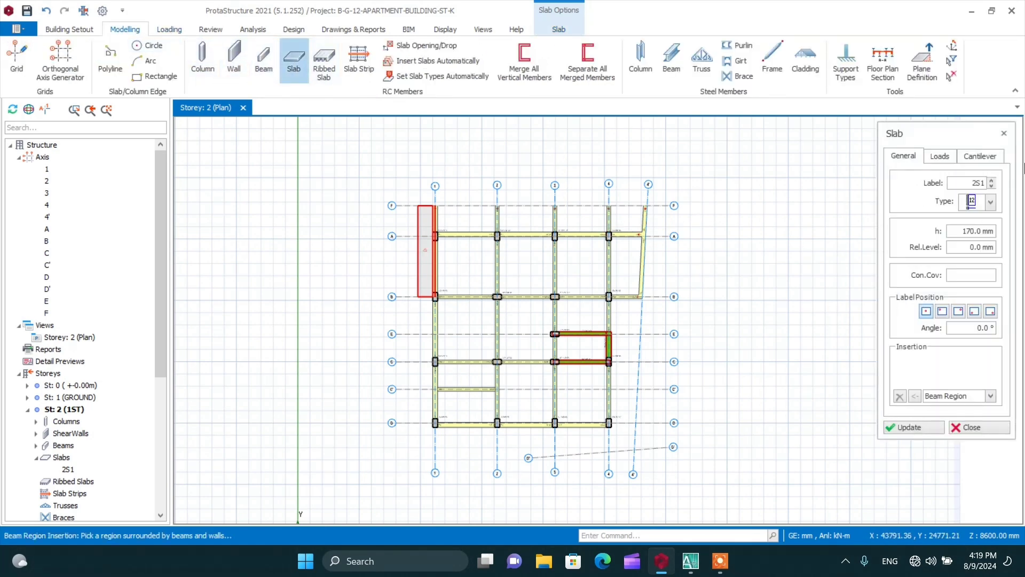
pyautogui.click(992, 203)
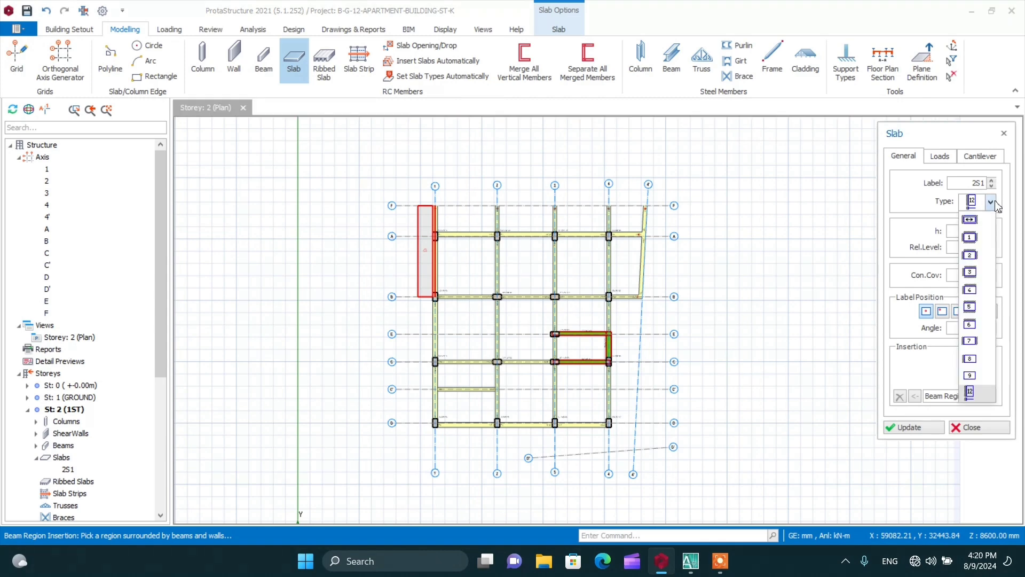
pyautogui.click(971, 256)
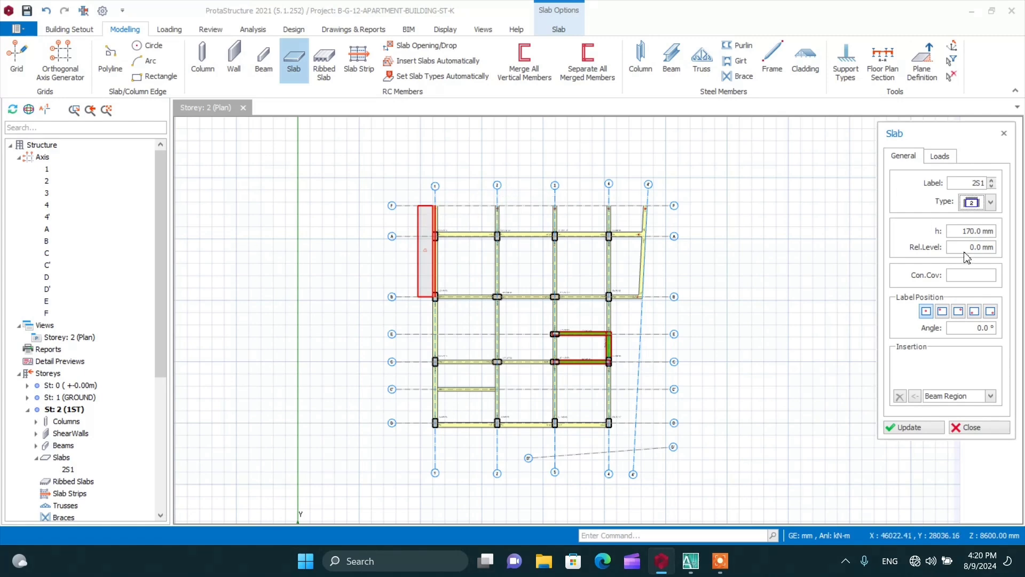
pyautogui.moveTo(972, 231); pyautogui.dragTo(950, 229)
pyautogui.click(939, 158)
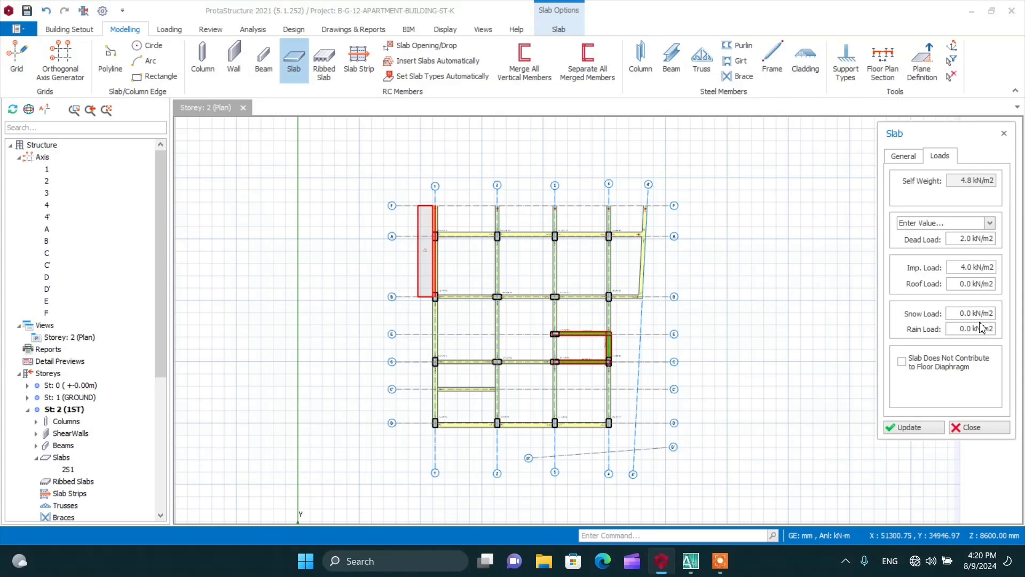
pyautogui.scroll(4, 458, 222)
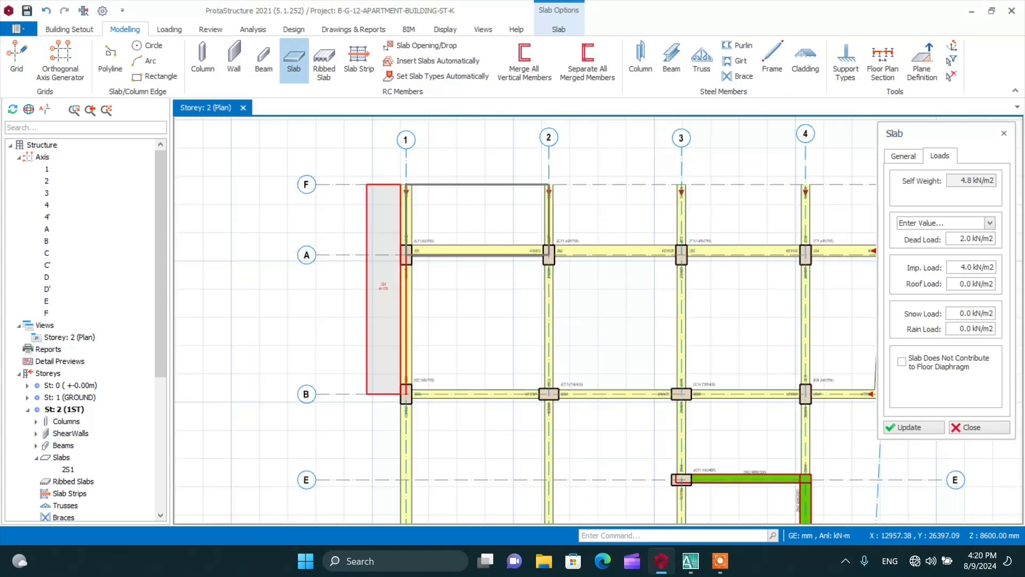
# Place type 2 slabs in the four bays between axes F and A, from axis 1 to axis 4'
pyautogui.click(457, 221)
pyautogui.click(582, 212)
pyautogui.scroll(-3, 558, 203)
pyautogui.click(667, 212)
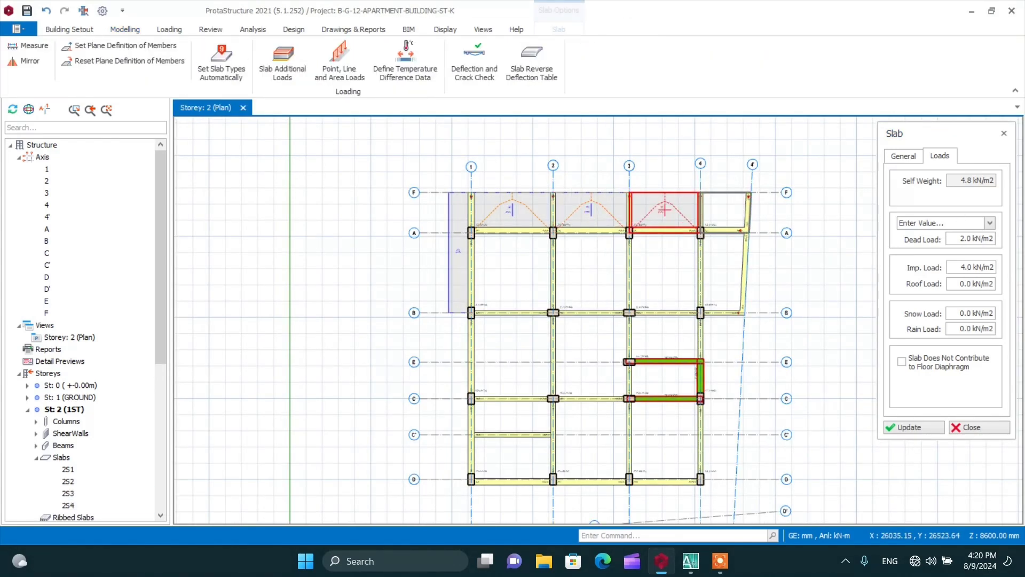
pyautogui.click(724, 212)
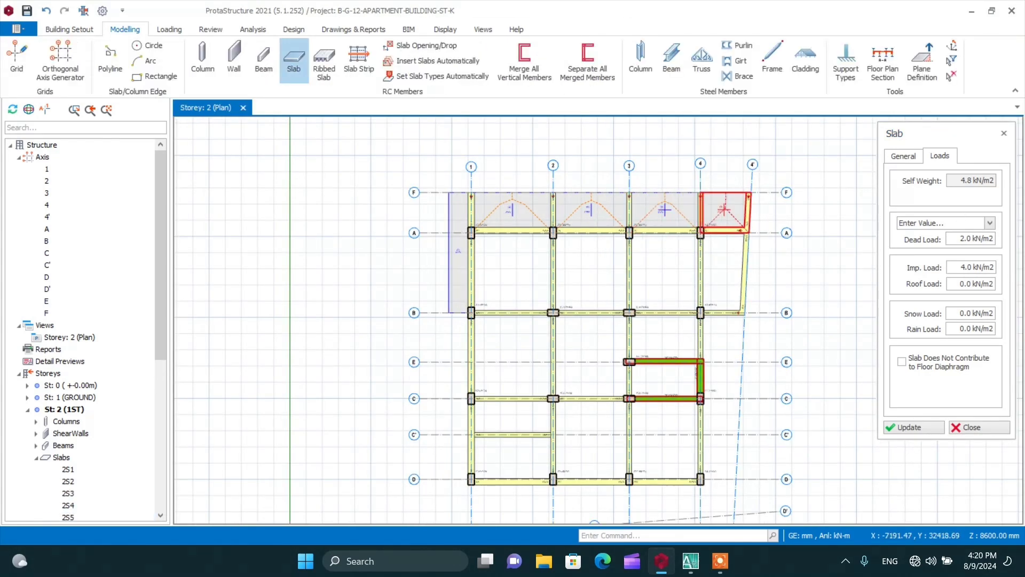
# Change the slab type to 1 and place a slab in the bay between axes 4 and 4', from A to B
pyautogui.click(903, 156)
pyautogui.click(991, 202)
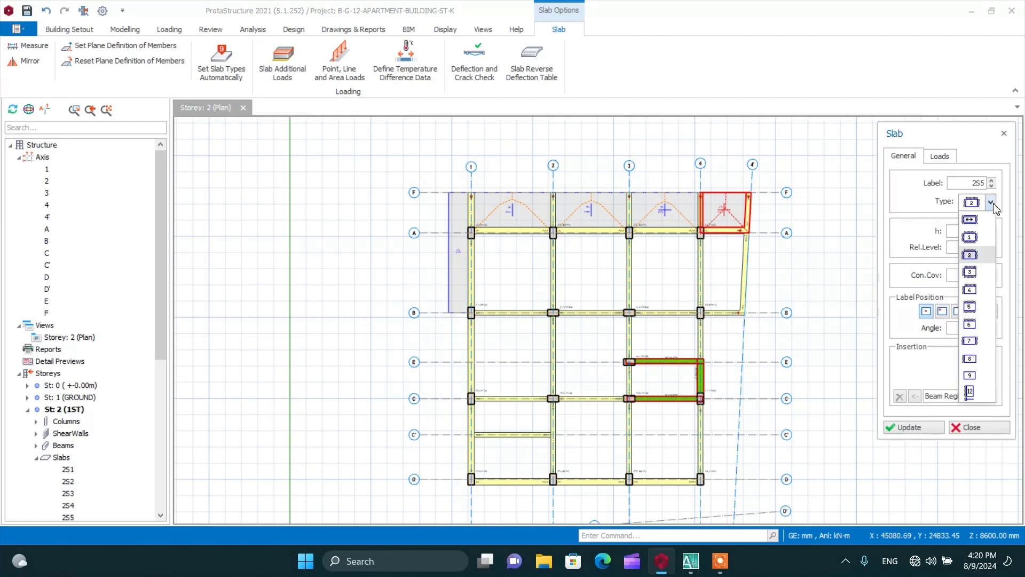
pyautogui.click(977, 238)
pyautogui.click(725, 270)
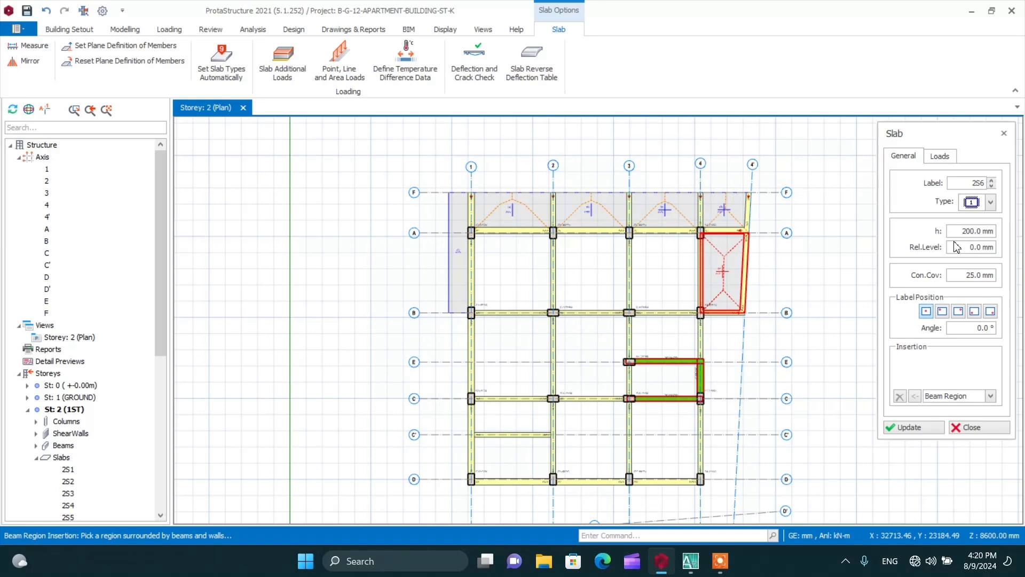
# Set a 170 mm thickness and 2.5 kN/m2 dead load, and place slabs between axes A and B from axis 1 to axis 4
pyautogui.moveTo(968, 233); pyautogui.dragTo(960, 233)
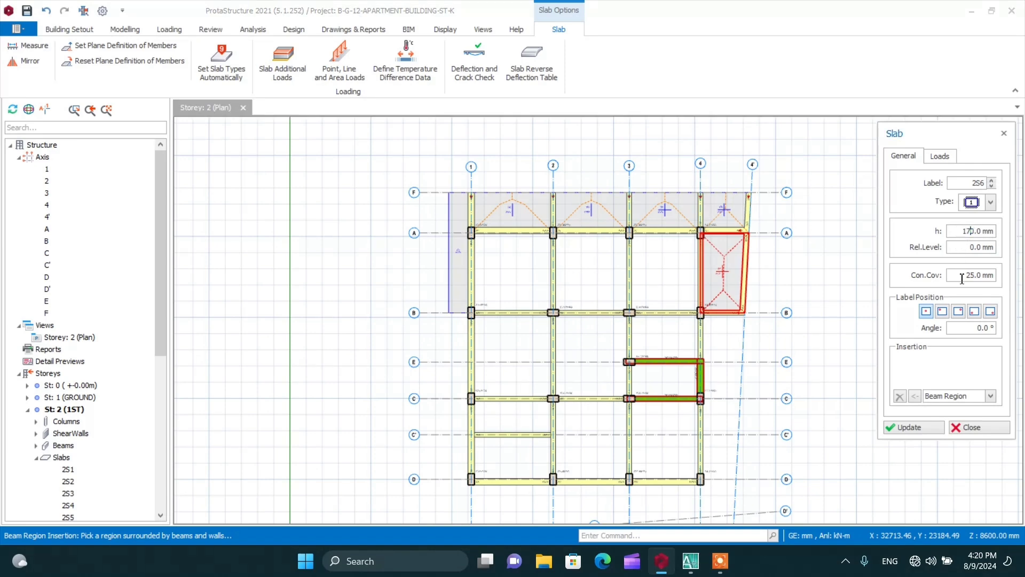
pyautogui.click(941, 156)
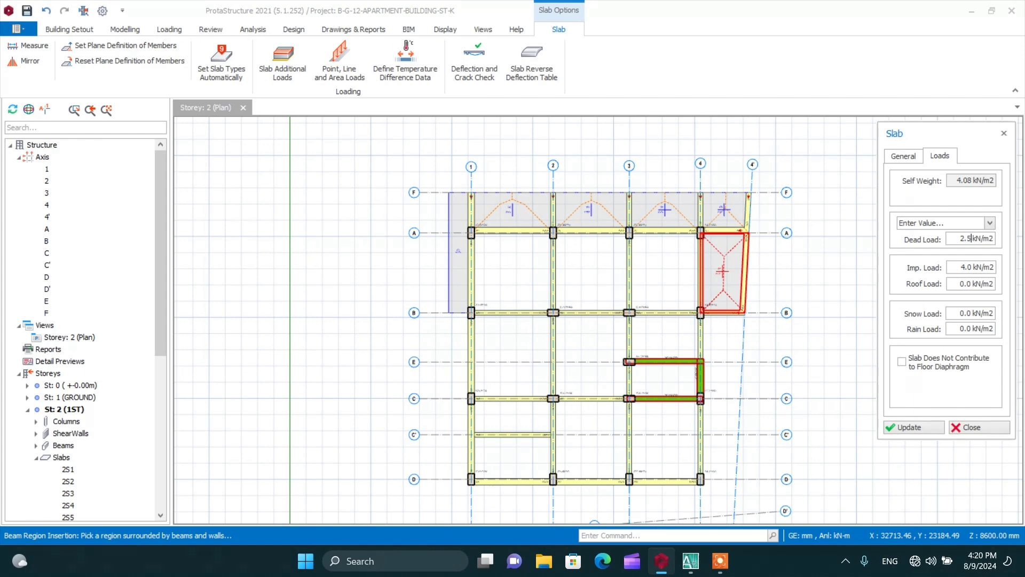
pyautogui.click(514, 277)
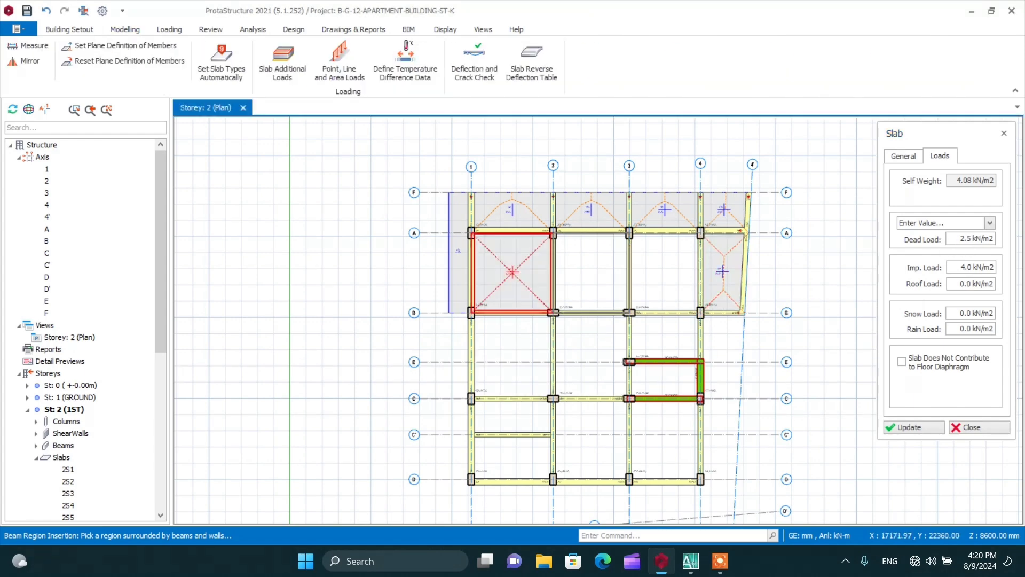
pyautogui.click(661, 290)
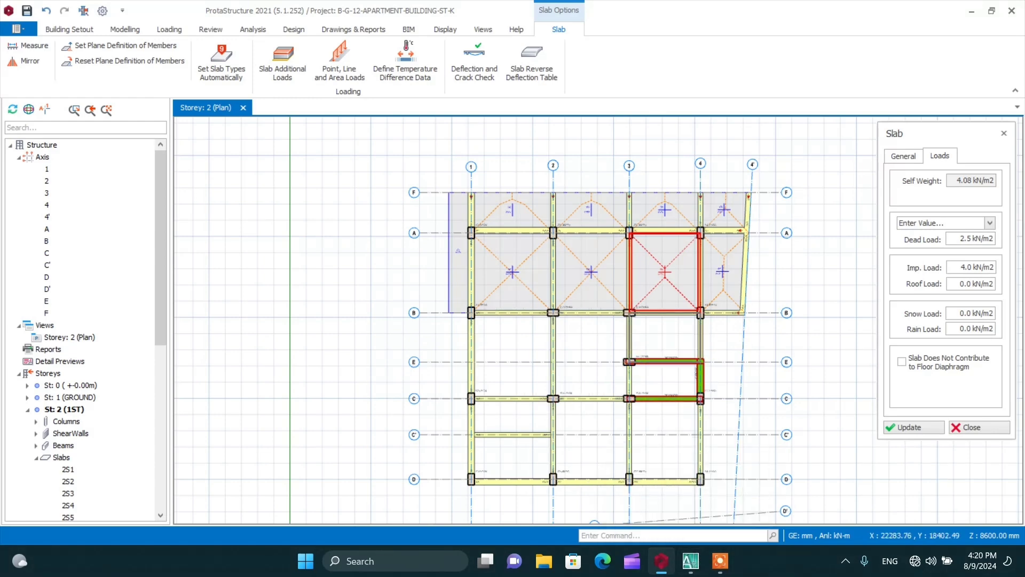
# Place slabs between axes C and D from axis 2 to axis 4, and between B and C from axis 2 to axis 3
pyautogui.click(662, 449)
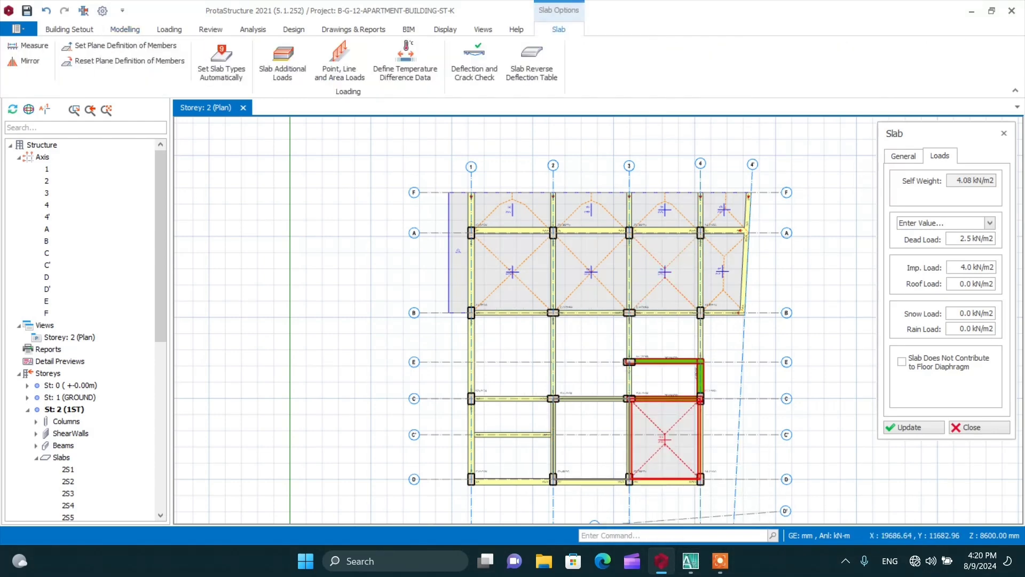
pyautogui.click(607, 458)
pyautogui.click(590, 348)
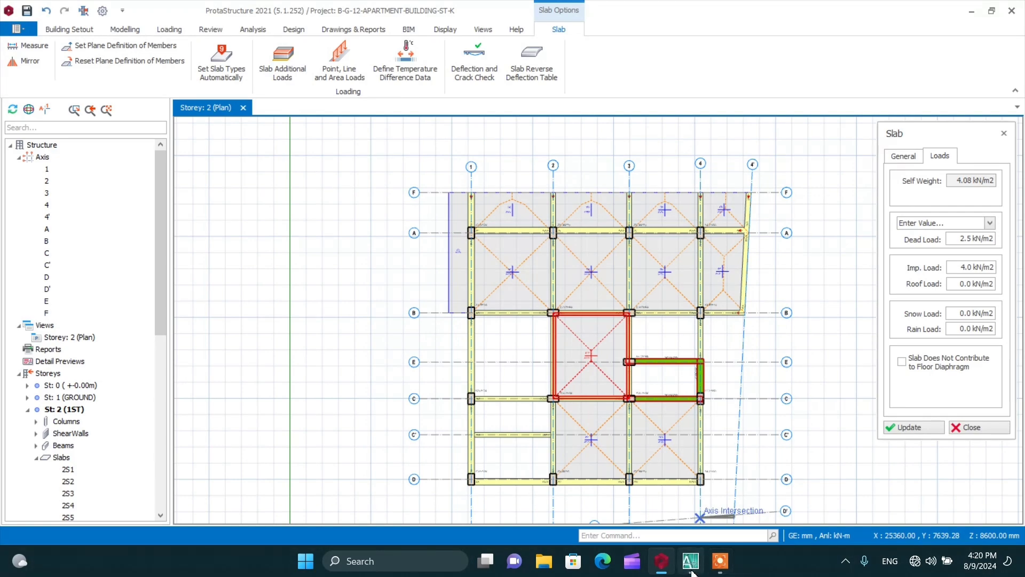
# Switch to AutoCAD, check the 1st floor plan between axes B and D for stairs and open areas, and return to ProtaStructure
pyautogui.click(690, 561)
pyautogui.scroll(-3, 427, 213)
pyautogui.scroll(4, 427, 213)
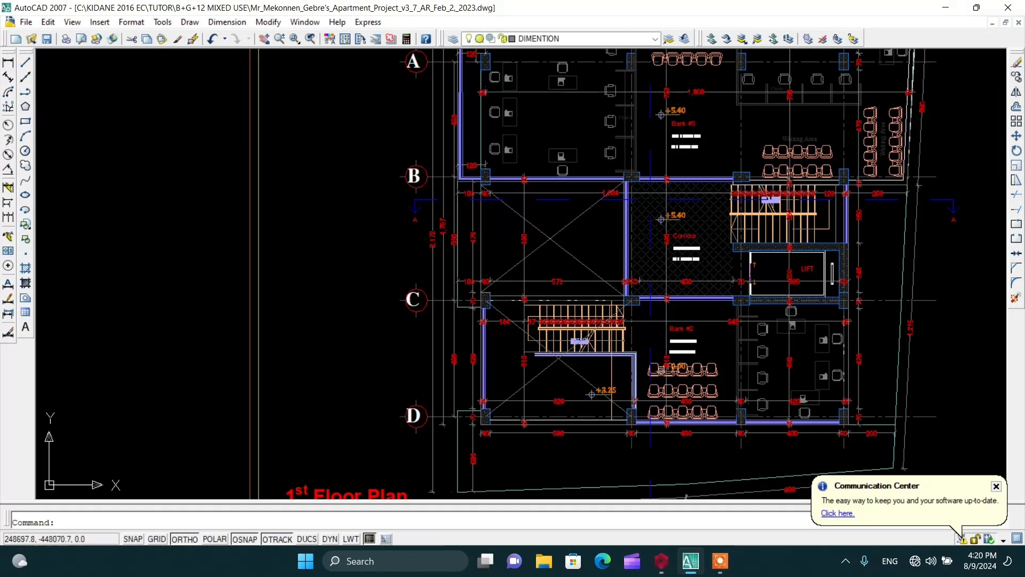
pyautogui.click(661, 562)
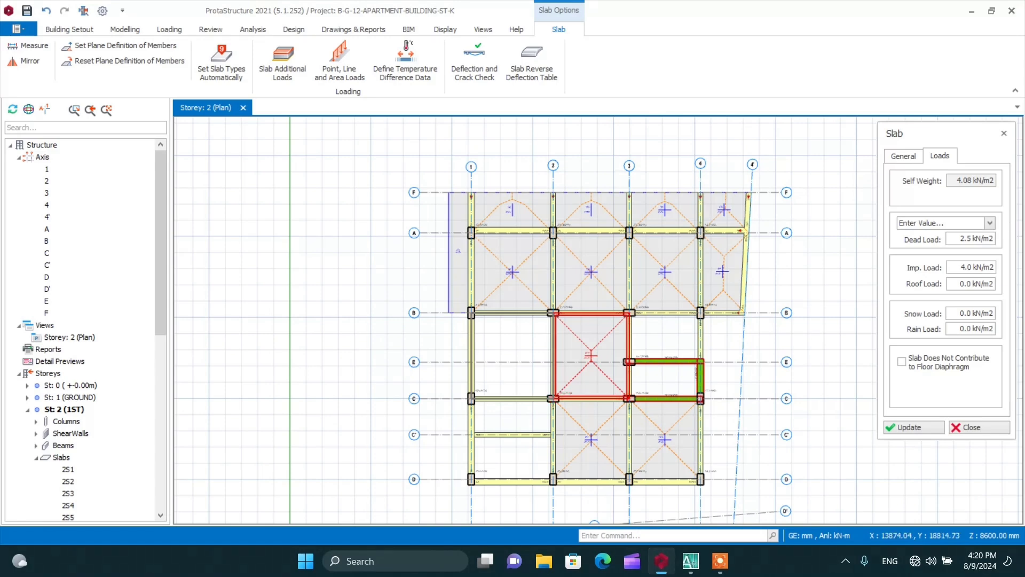
# Close the slab settings and end slab placement on storey 2
pyautogui.click(1004, 133)
pyautogui.press('Escape')
pyautogui.scroll(-2, 685, 192)
pyautogui.scroll(2, 710, 206)
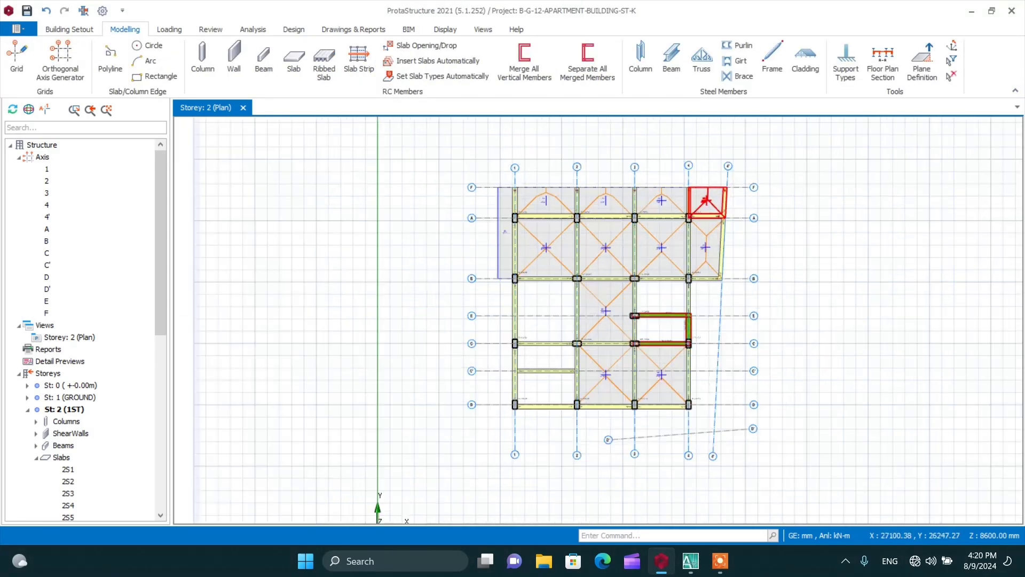